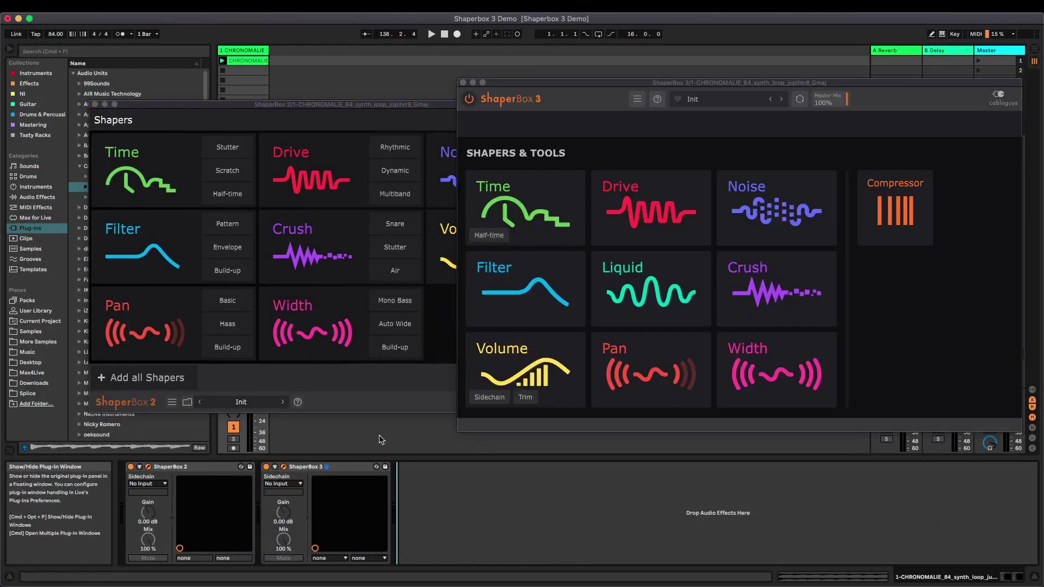
Step: Bring up the ShaperBox 3 window and glance at its preset browser
{"action": "left_click", "coordinate": [283, 467]}
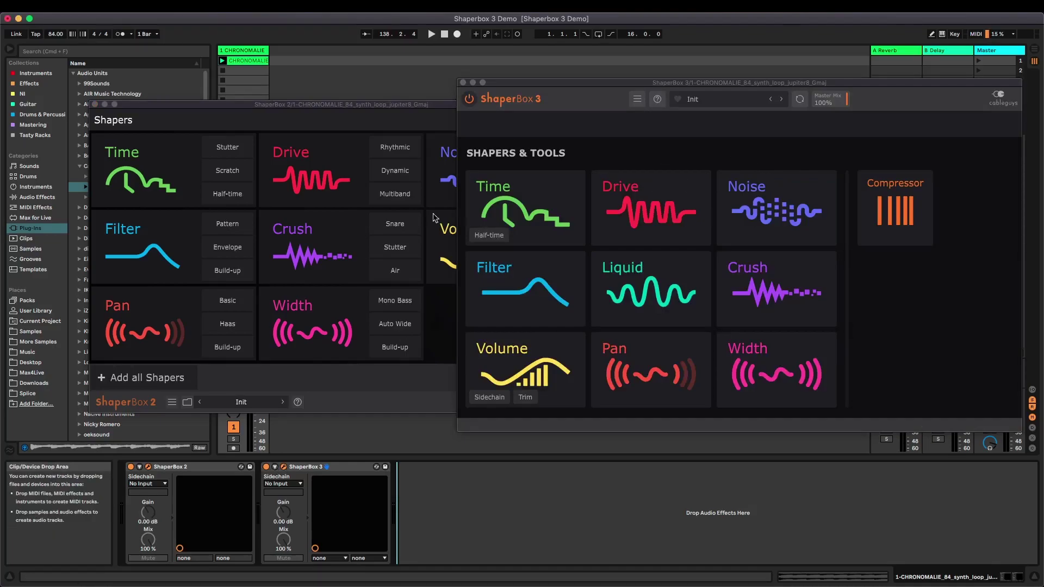
{"action": "left_click", "coordinate": [282, 123]}
{"action": "left_click", "coordinate": [657, 136]}
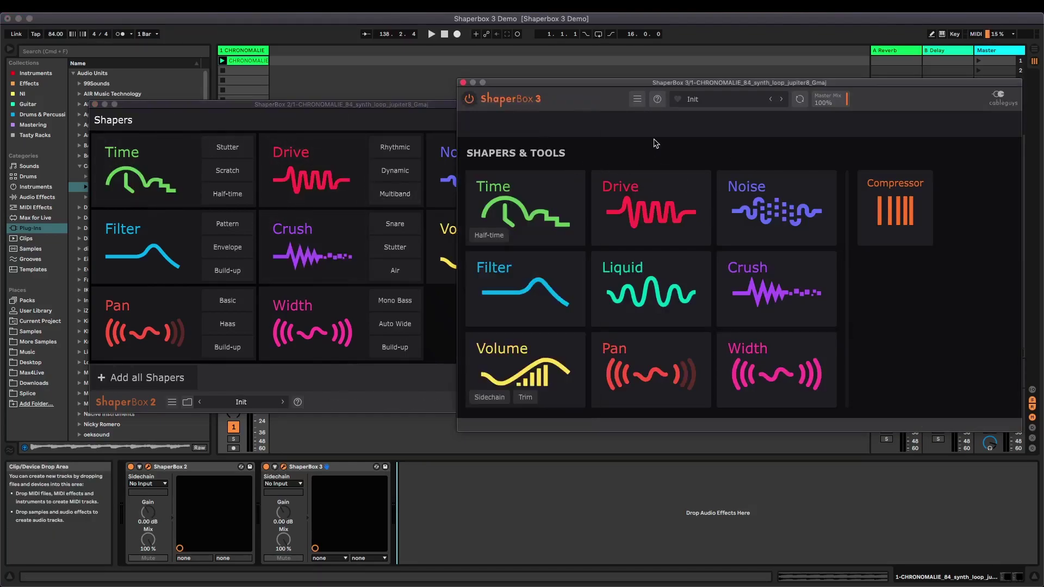
{"action": "left_click", "coordinate": [690, 100]}
{"action": "left_click", "coordinate": [690, 100]}
Step: Compare the ShaperBox 3 window with ShaperBox 2, then delete the ShaperBox 2 device
{"action": "left_click", "coordinate": [403, 119]}
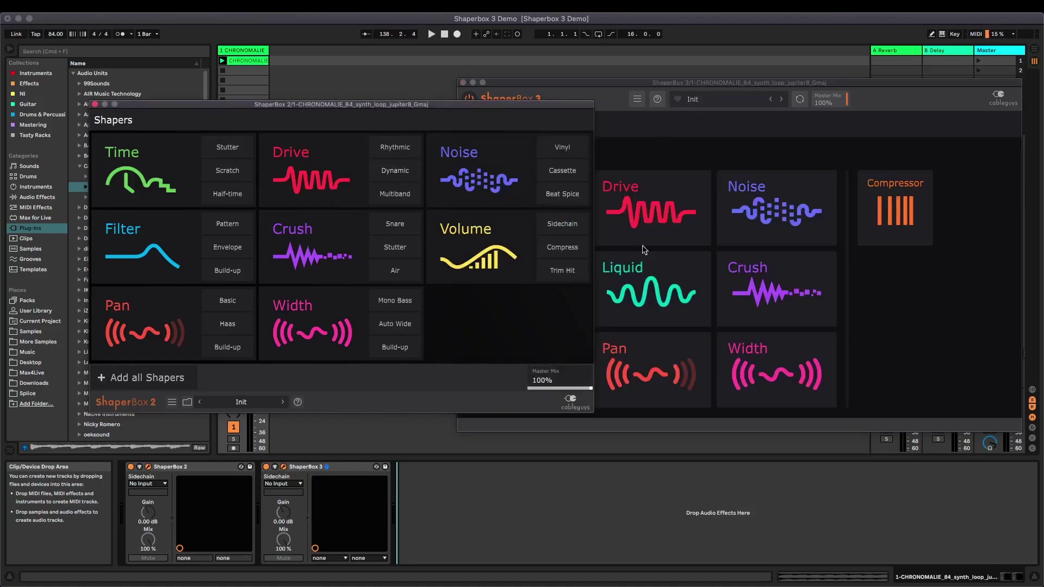
{"action": "left_click", "coordinate": [721, 147]}
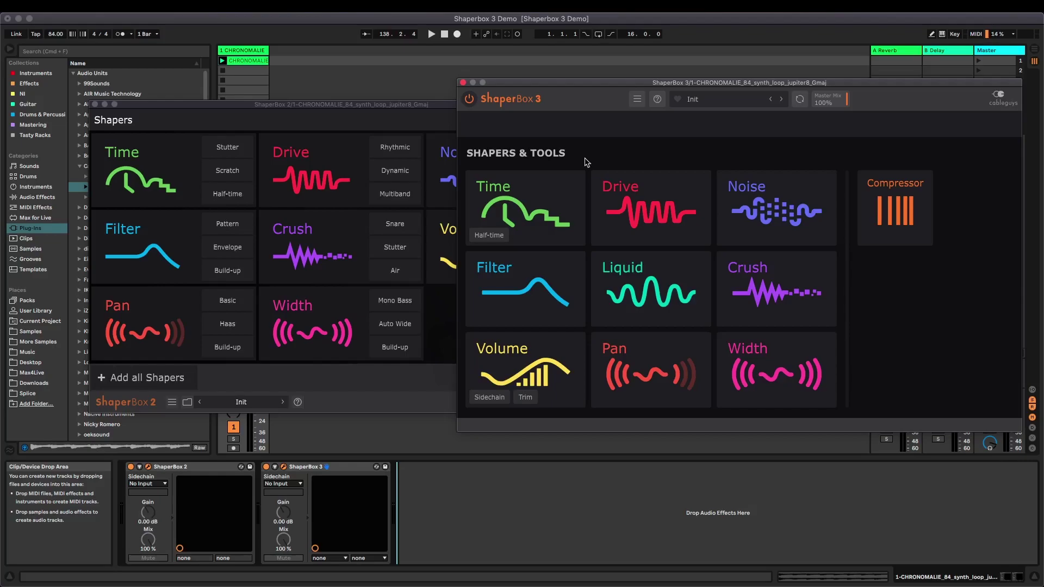
{"action": "left_click", "coordinate": [385, 122]}
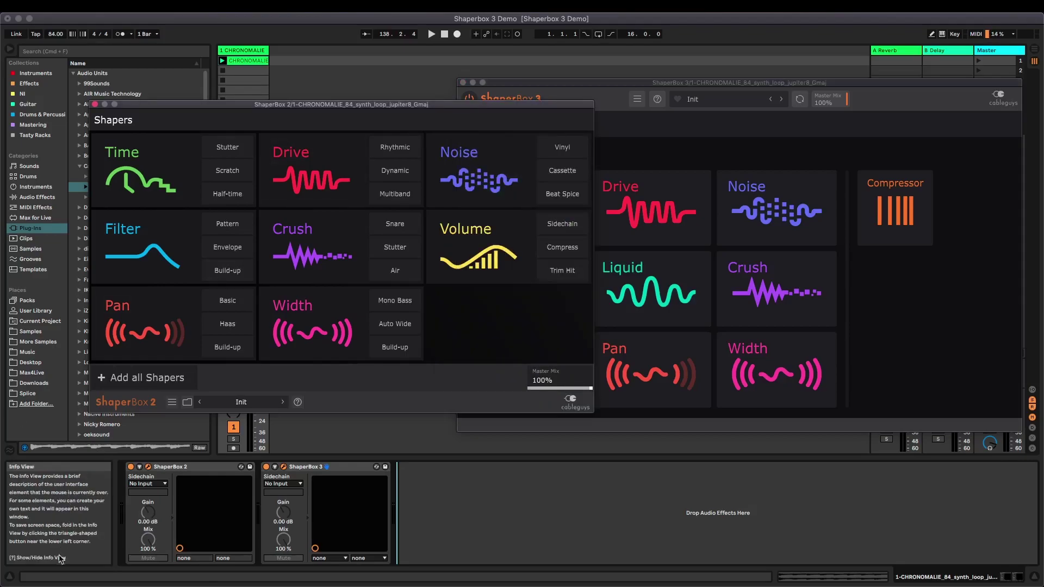
{"action": "left_click", "coordinate": [226, 472]}
{"action": "key", "text": "Delete"}
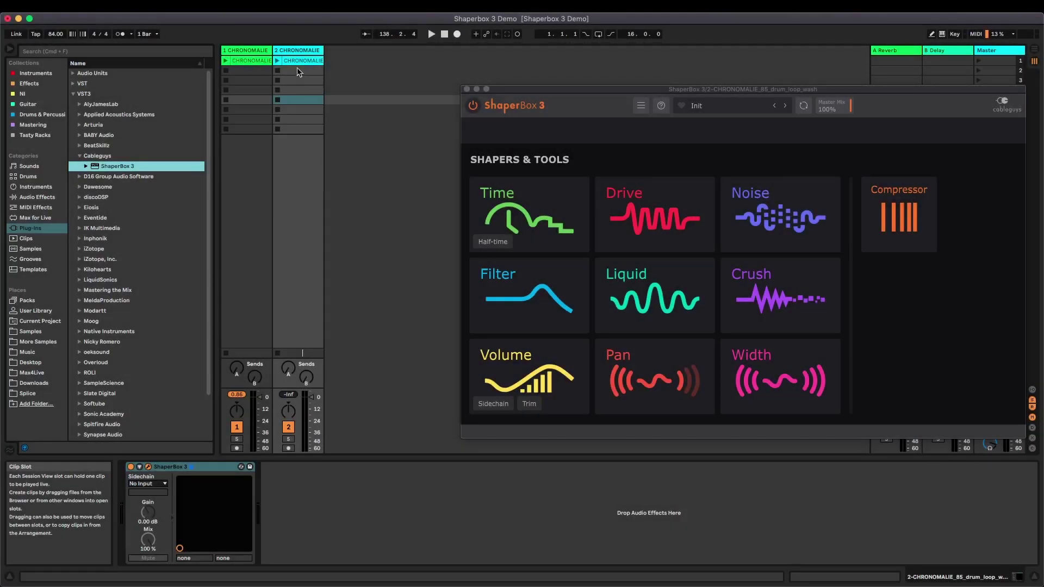
Step: Play and stop the track 2 drum loop clip, then move the ShaperBox 3 window left
{"action": "left_click", "coordinate": [297, 61]}
{"action": "left_click", "coordinate": [278, 61]}
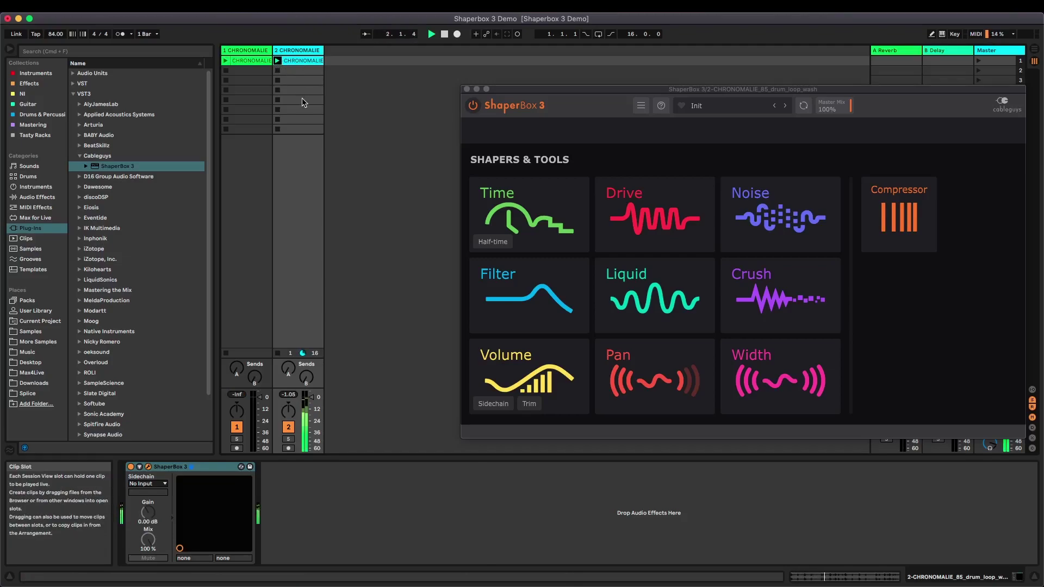
{"action": "left_click", "coordinate": [279, 74]}
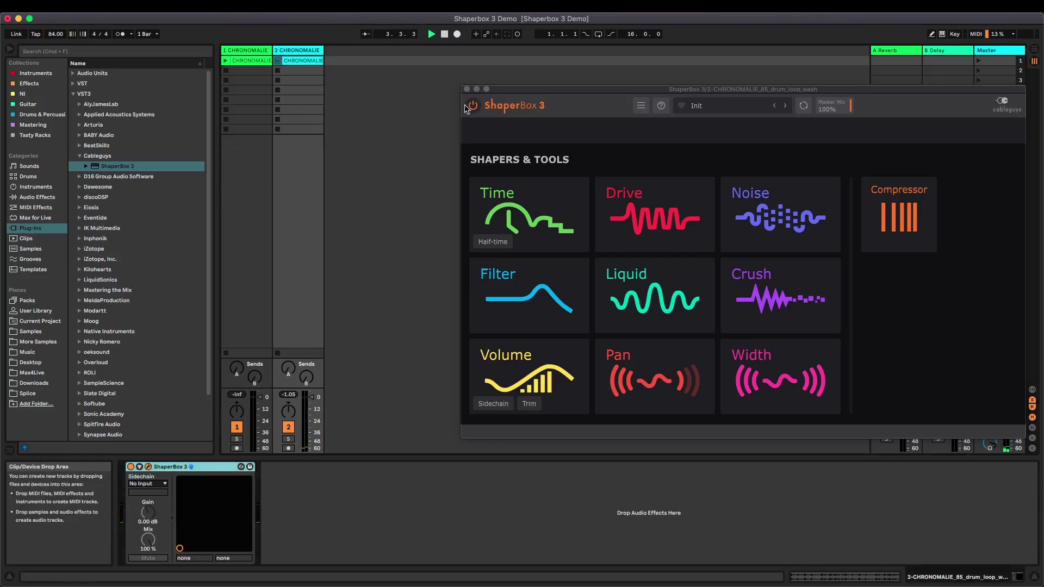
{"action": "left_click_drag", "start_coordinate": [536, 88], "coordinate": [466, 92]}
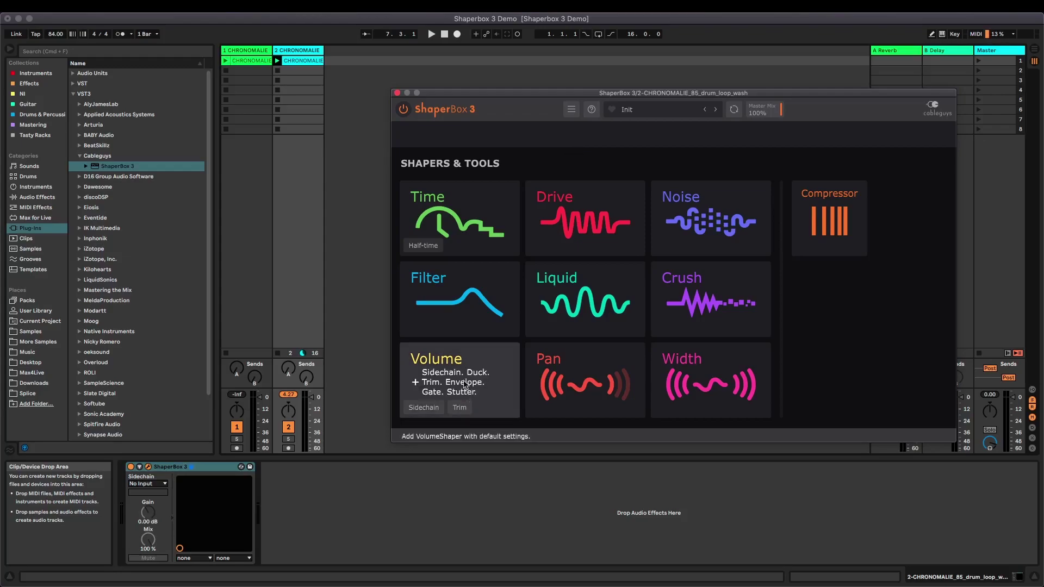
Step: Add a Volume shaper and set its LFO trigger to Audio
{"action": "left_click", "coordinate": [460, 376]}
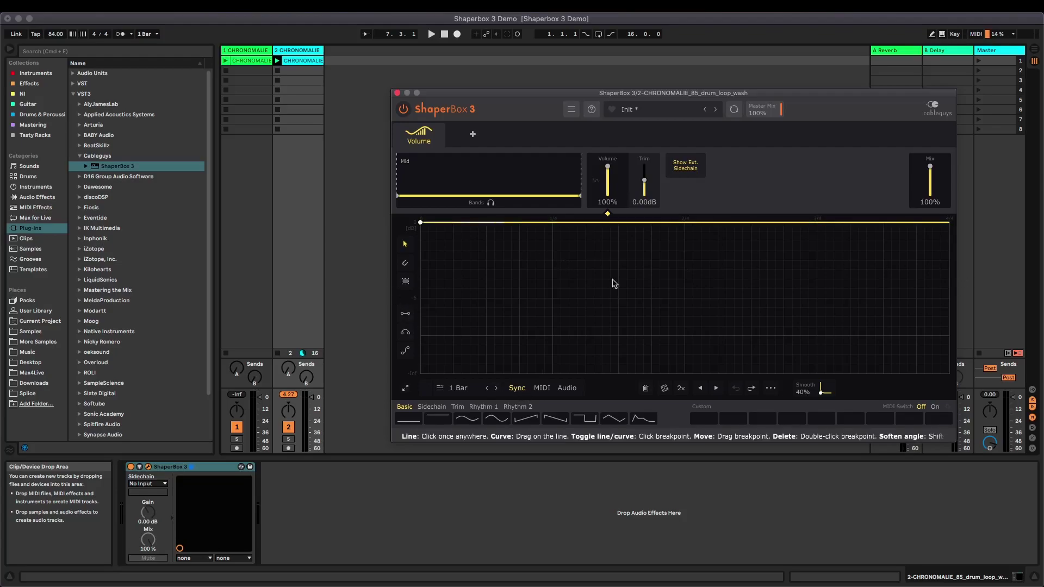
{"action": "left_click", "coordinate": [544, 389]}
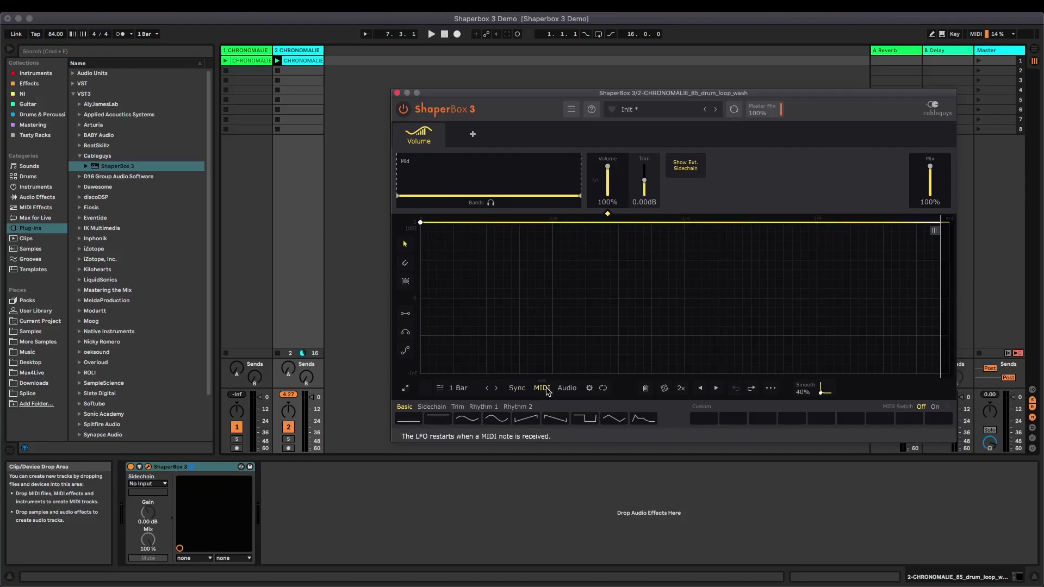
{"action": "left_click", "coordinate": [568, 388]}
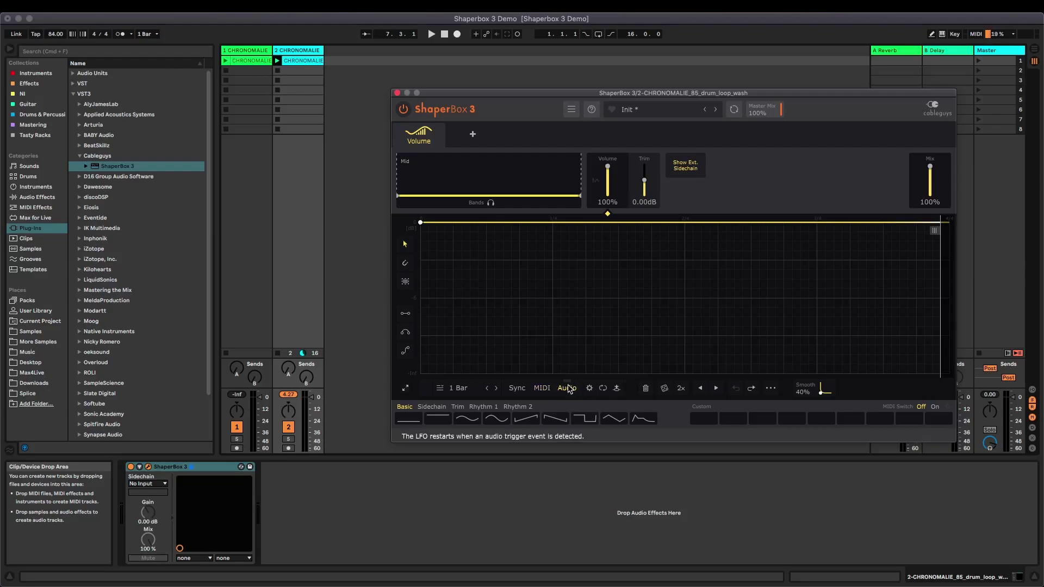
Step: Apply the Ramp down shape and bend it into a steep exponential decay, auditioning with playback
{"action": "left_click", "coordinate": [550, 421]}
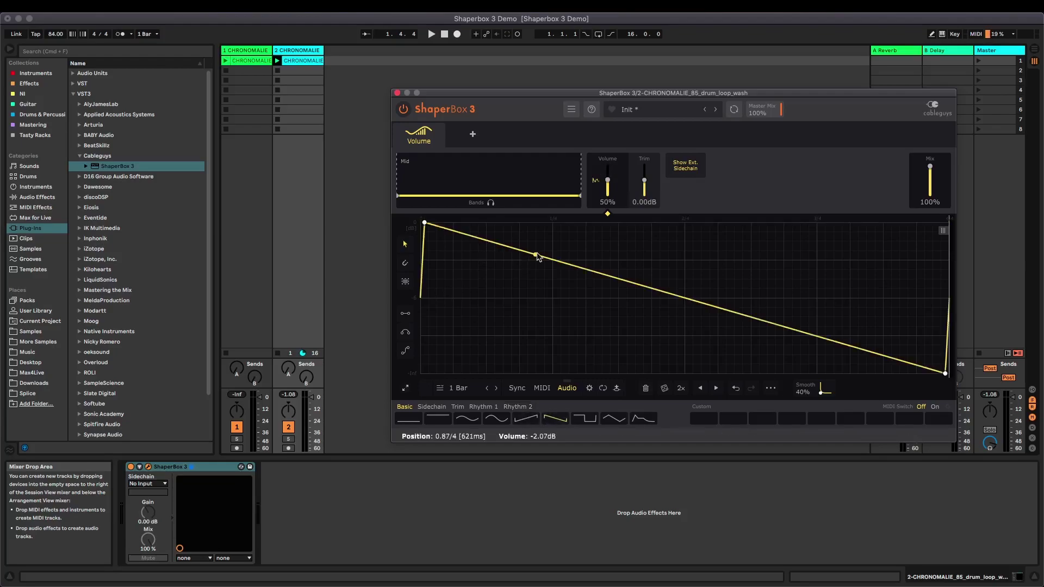
{"action": "left_click_drag", "start_coordinate": [536, 256], "coordinate": [515, 365]}
{"action": "left_click_drag", "start_coordinate": [424, 223], "coordinate": [420, 222]}
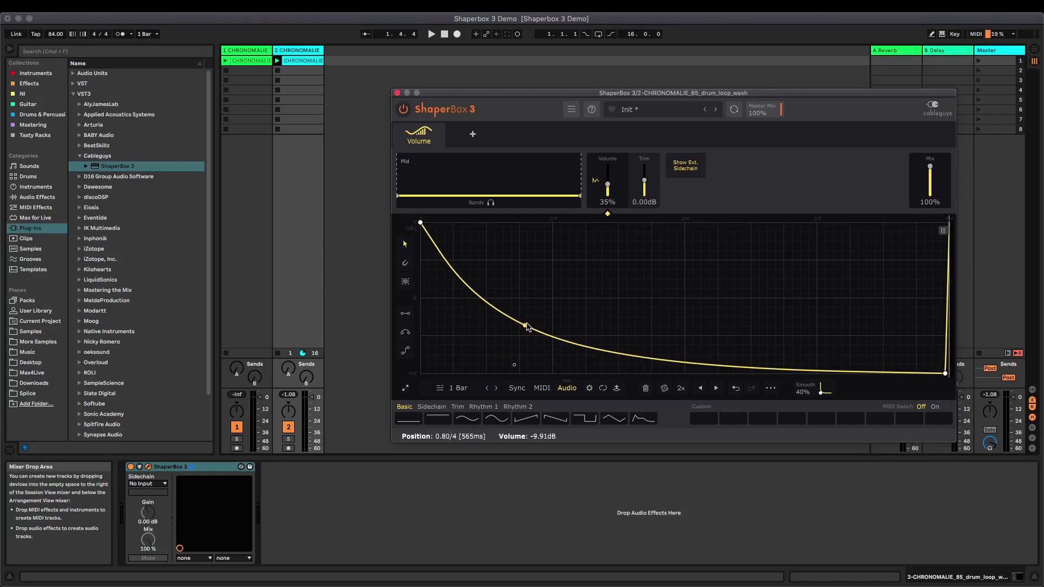
{"action": "key", "text": "space"}
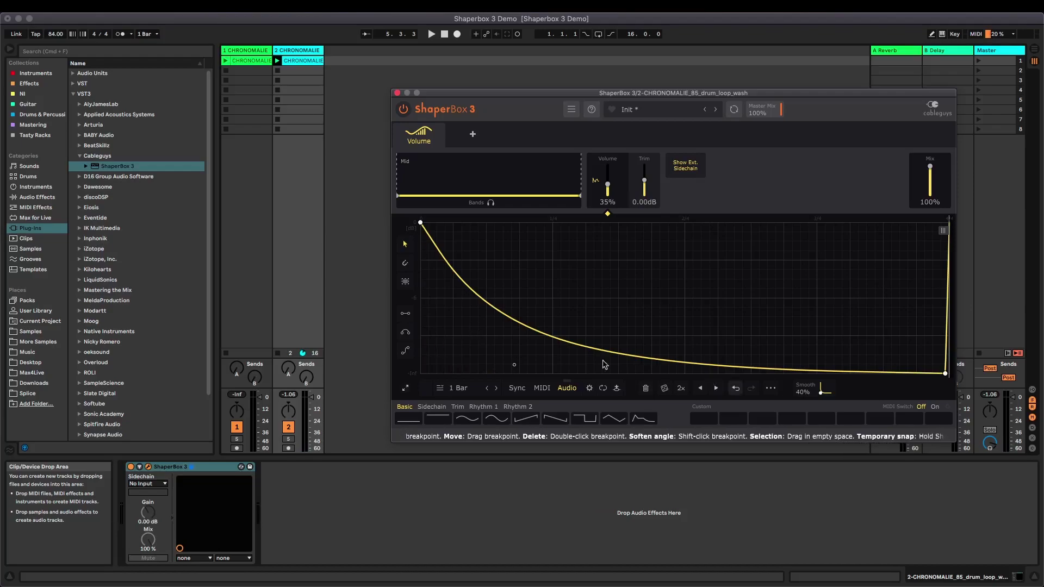
{"action": "left_click_drag", "start_coordinate": [494, 307], "coordinate": [514, 373]}
{"action": "key", "text": "space"}
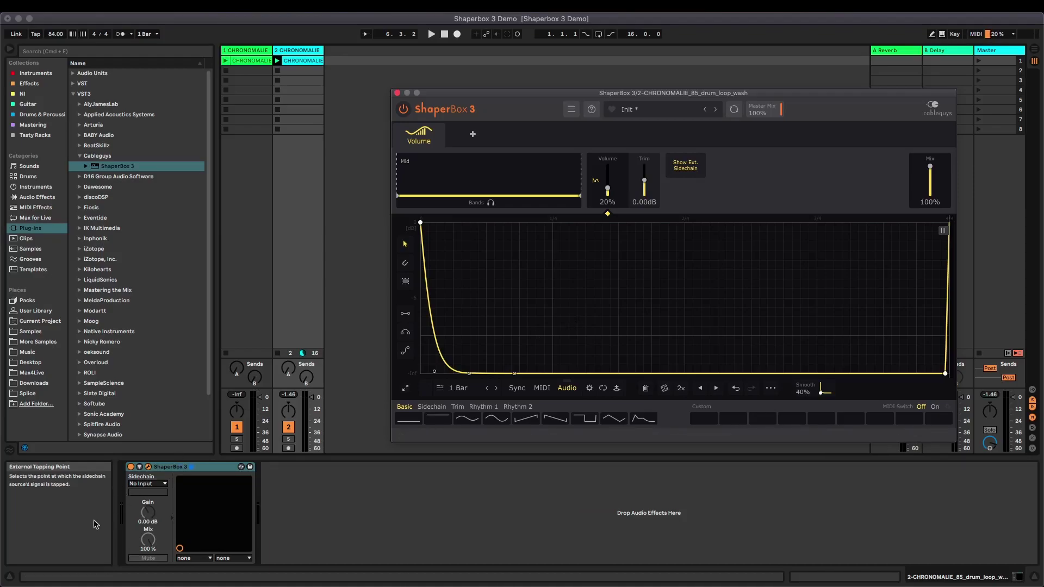
Step: Keep the sidechain on No Input, then lower the global audio trigger threshold during playback
{"action": "left_click", "coordinate": [160, 484]}
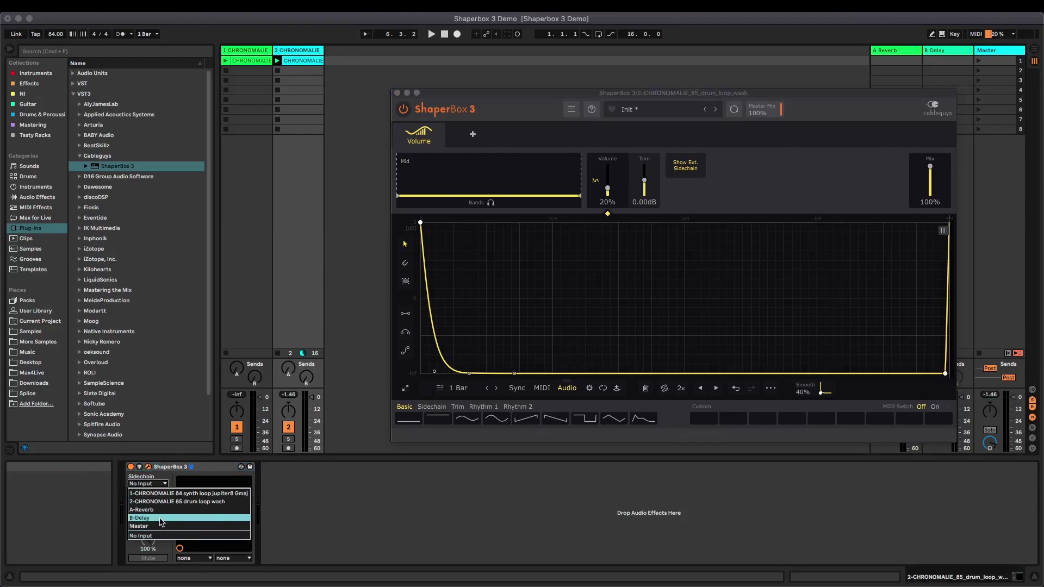
{"action": "left_click", "coordinate": [351, 505]}
{"action": "left_click", "coordinate": [702, 178]}
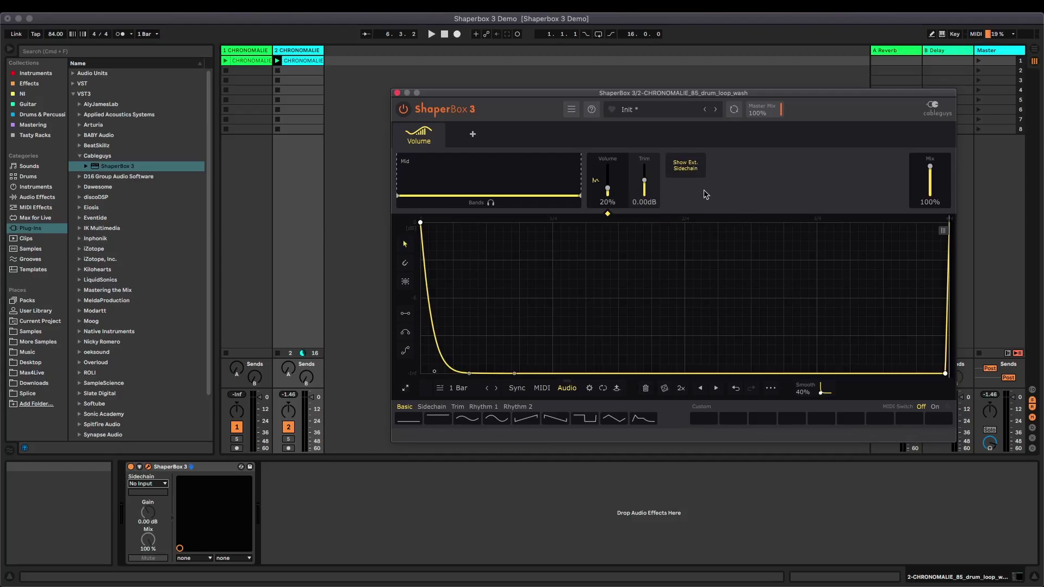
{"action": "left_click", "coordinate": [589, 389]}
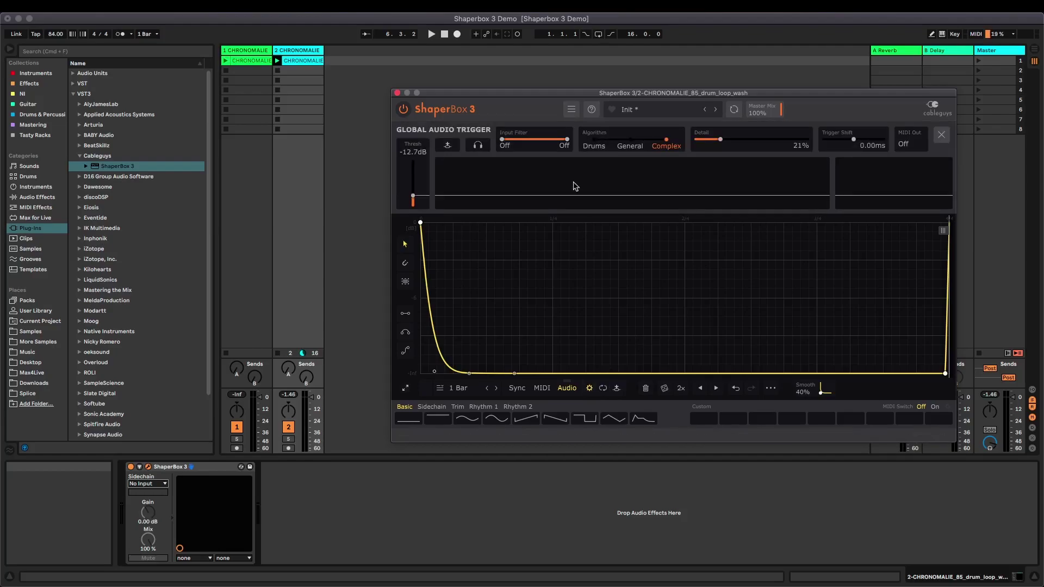
{"action": "key", "text": "space"}
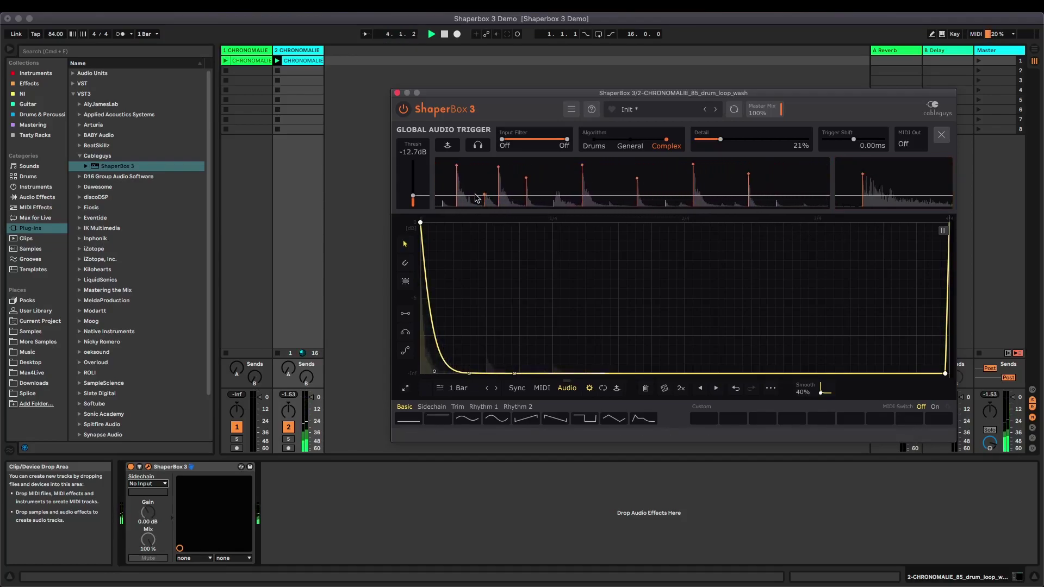
{"action": "left_click", "coordinate": [412, 196]}
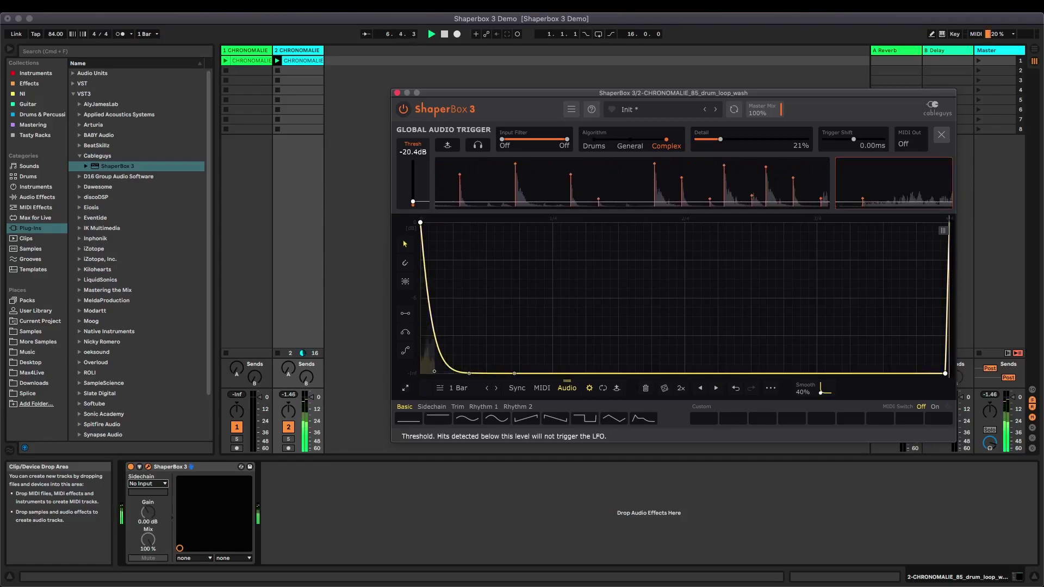
Step: Settle the trigger threshold at -20.4 dB and refine the decay curve's tail breakpoints
{"action": "left_click_drag", "start_coordinate": [412, 201], "coordinate": [411, 196]}
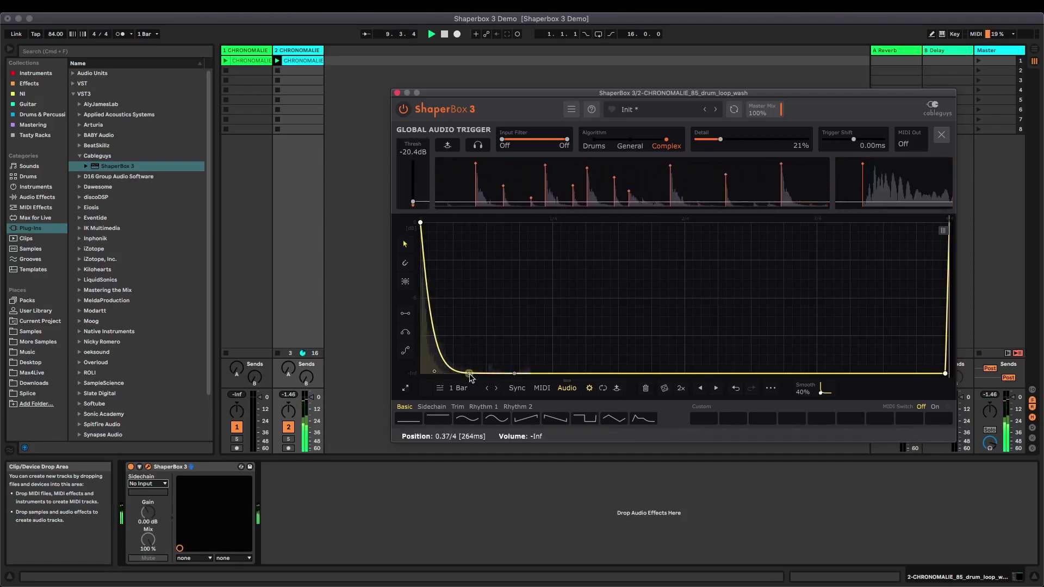
{"action": "left_click_drag", "start_coordinate": [470, 377], "coordinate": [579, 374]}
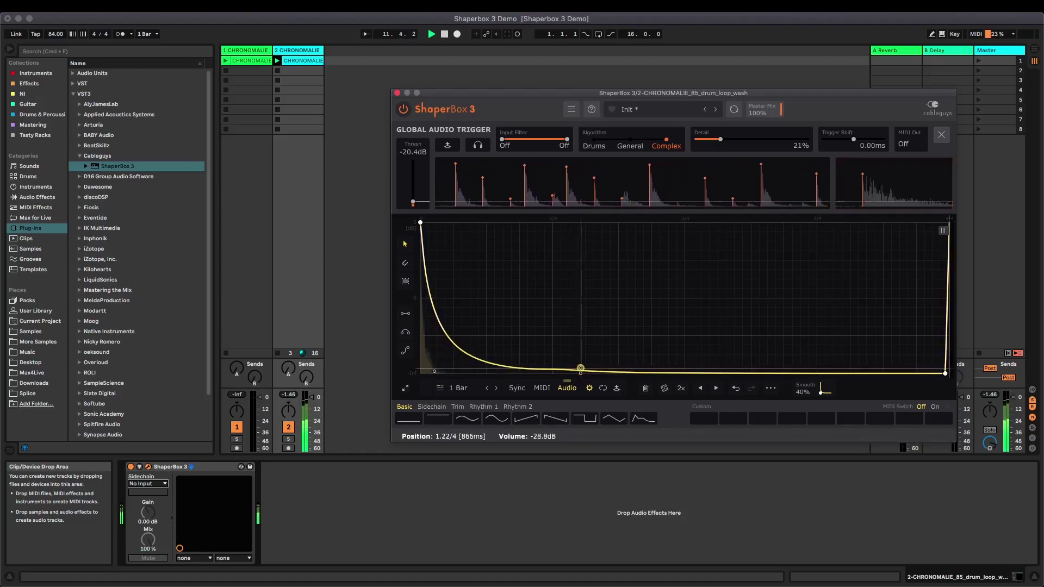
{"action": "left_click_drag", "start_coordinate": [580, 373], "coordinate": [506, 368]}
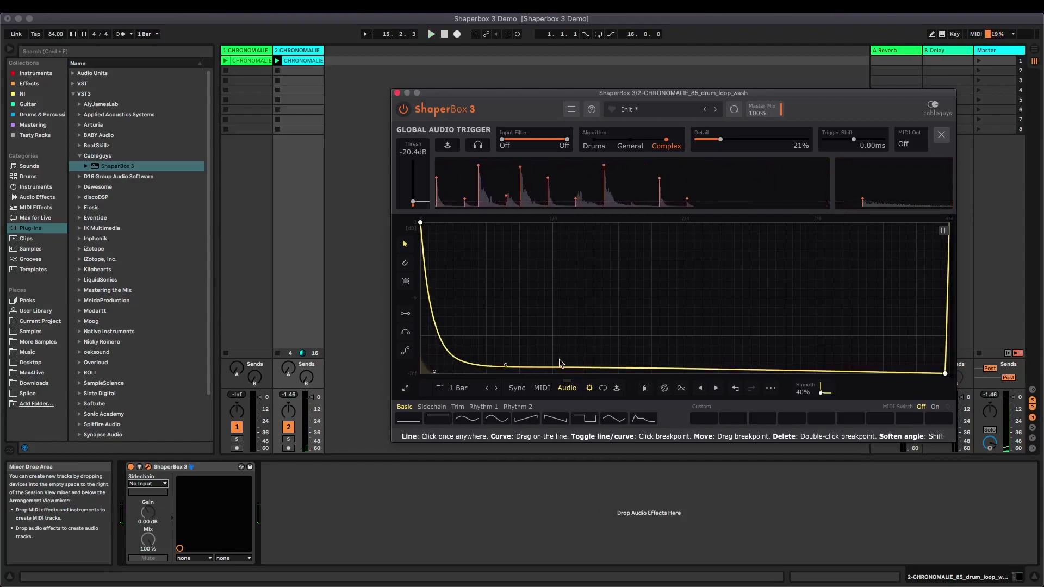
{"action": "left_click_drag", "start_coordinate": [506, 365], "coordinate": [510, 359]}
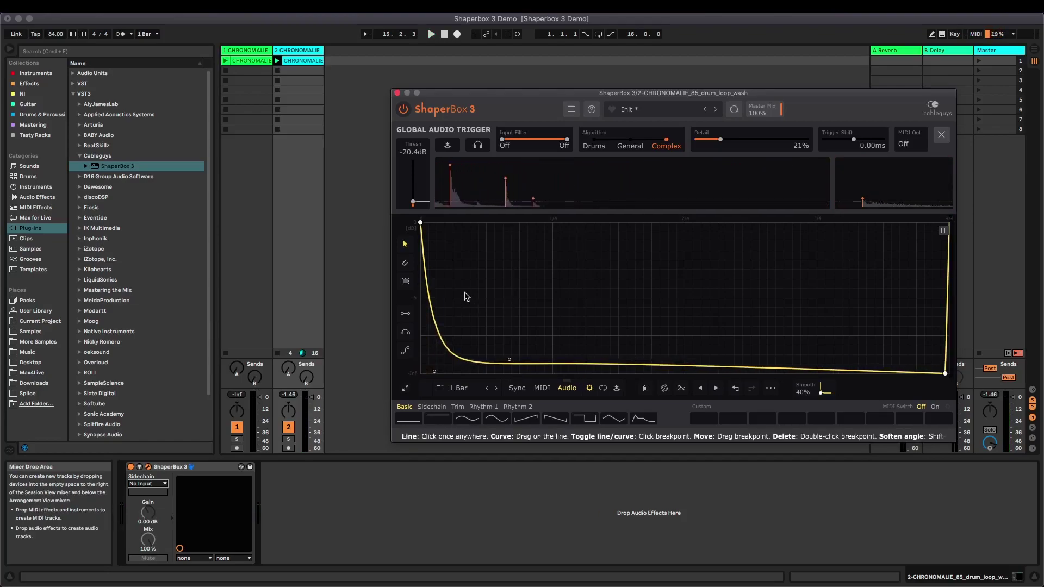
{"action": "left_click_drag", "start_coordinate": [465, 293], "coordinate": [660, 387]}
{"action": "left_click_drag", "start_coordinate": [492, 329], "coordinate": [821, 384]}
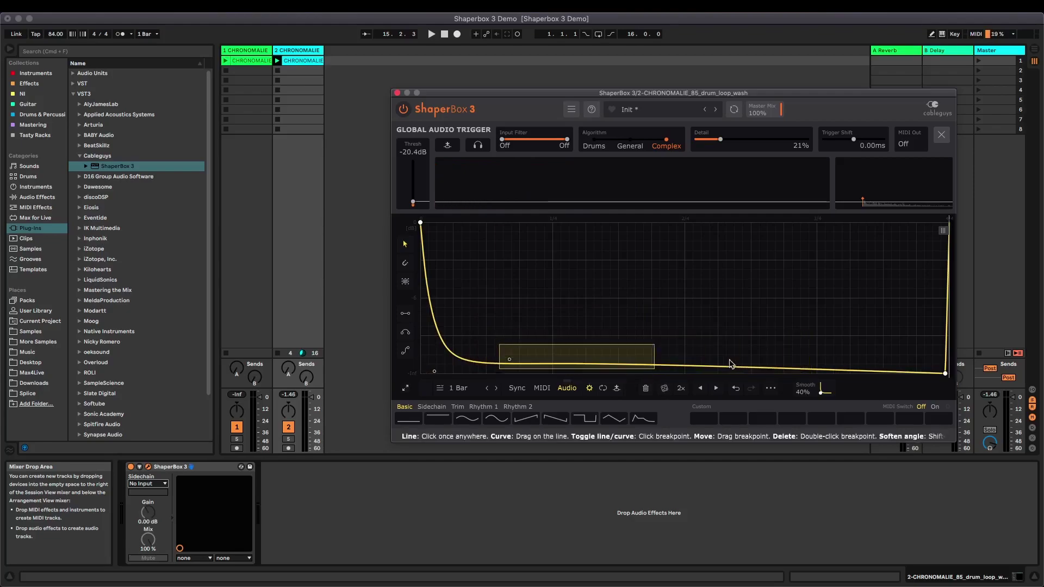
{"action": "left_click", "coordinate": [636, 342]}
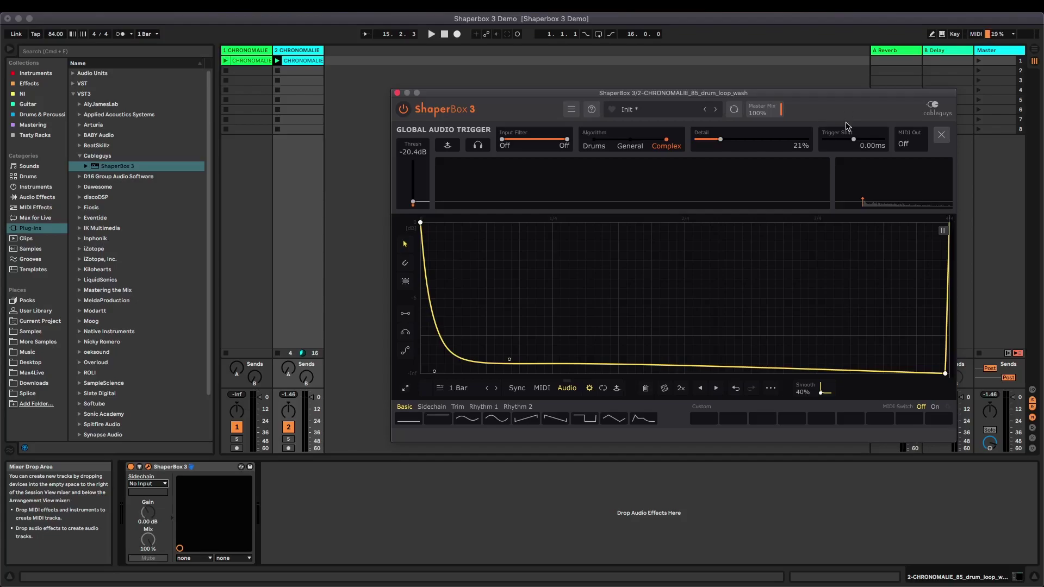
Step: Close the trigger panel, remove the Volume shaper, and add a Liquid shaper set to Flanger
{"action": "left_click", "coordinate": [941, 135]}
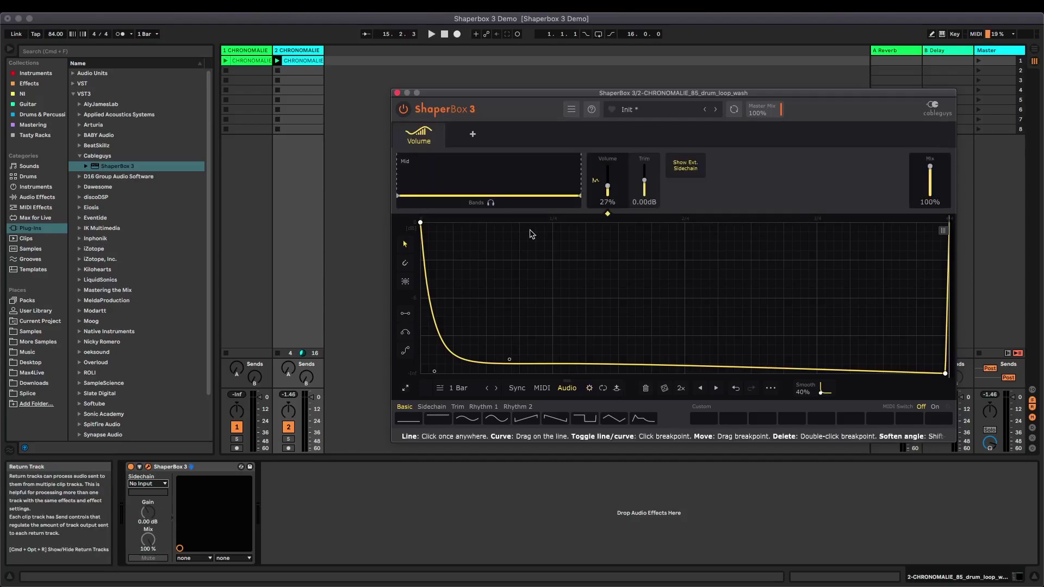
{"action": "left_click", "coordinate": [440, 131]}
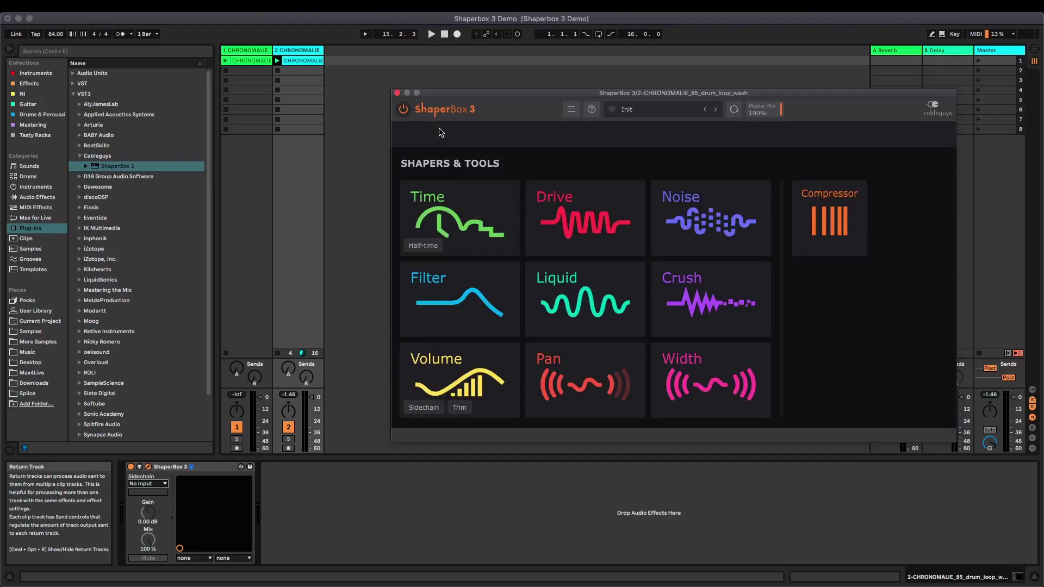
{"action": "left_click", "coordinate": [599, 300]}
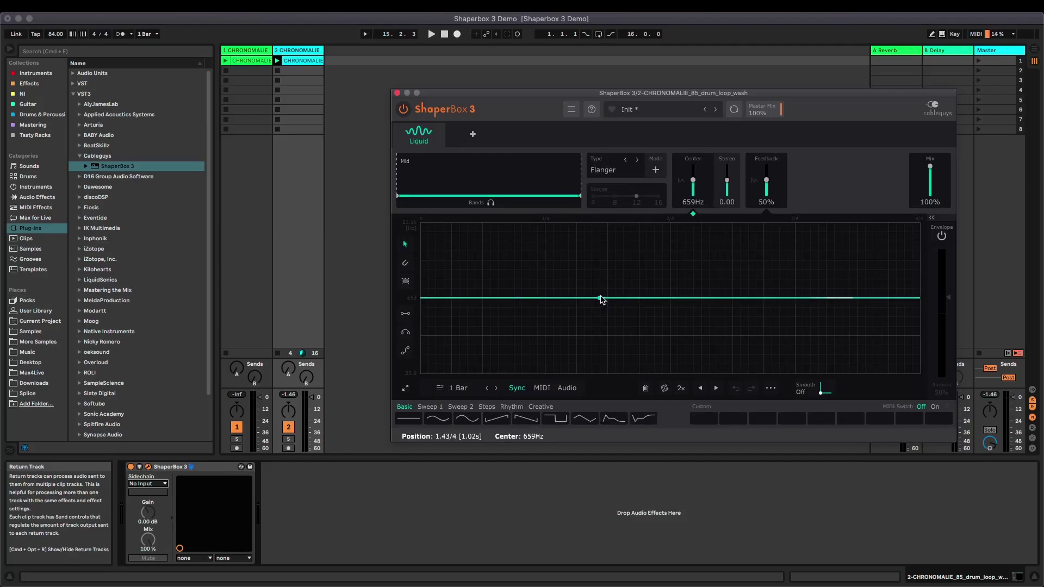
{"action": "left_click", "coordinate": [637, 160]}
{"action": "left_click", "coordinate": [626, 161]}
{"action": "left_click", "coordinate": [626, 161]}
{"action": "left_click", "coordinate": [637, 161]}
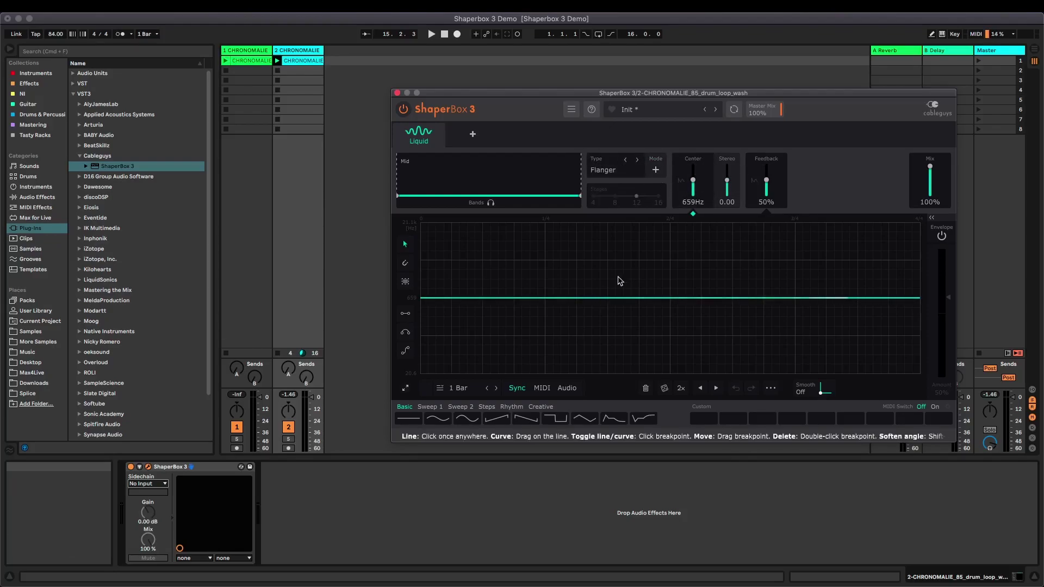
Step: Give the flanger an audio-triggered steep decay envelope and switch it to negative polarity mode
{"action": "left_click", "coordinate": [567, 388]}
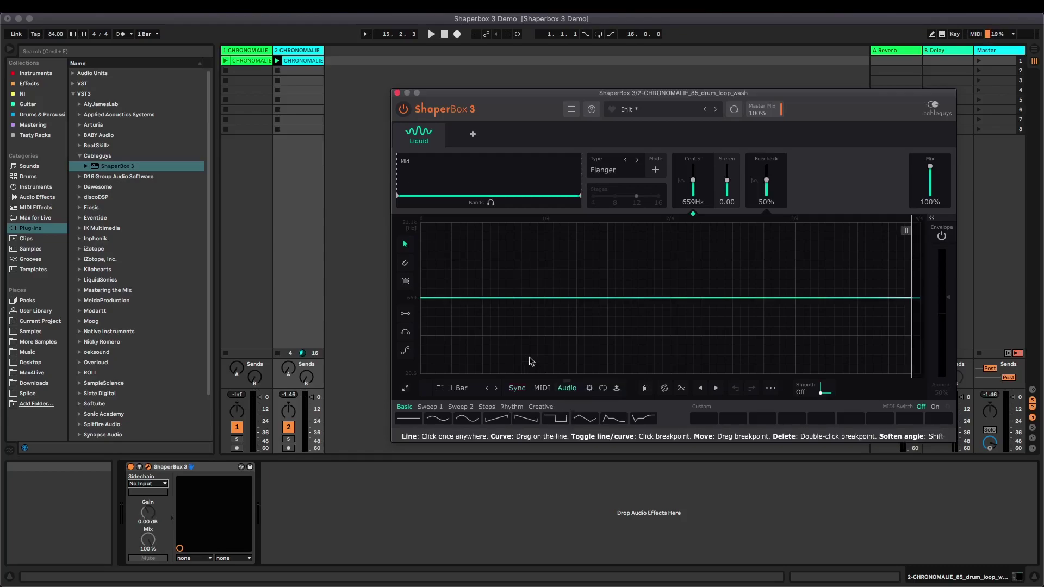
{"action": "left_click", "coordinate": [525, 417]}
{"action": "left_click_drag", "start_coordinate": [662, 296], "coordinate": [538, 370]}
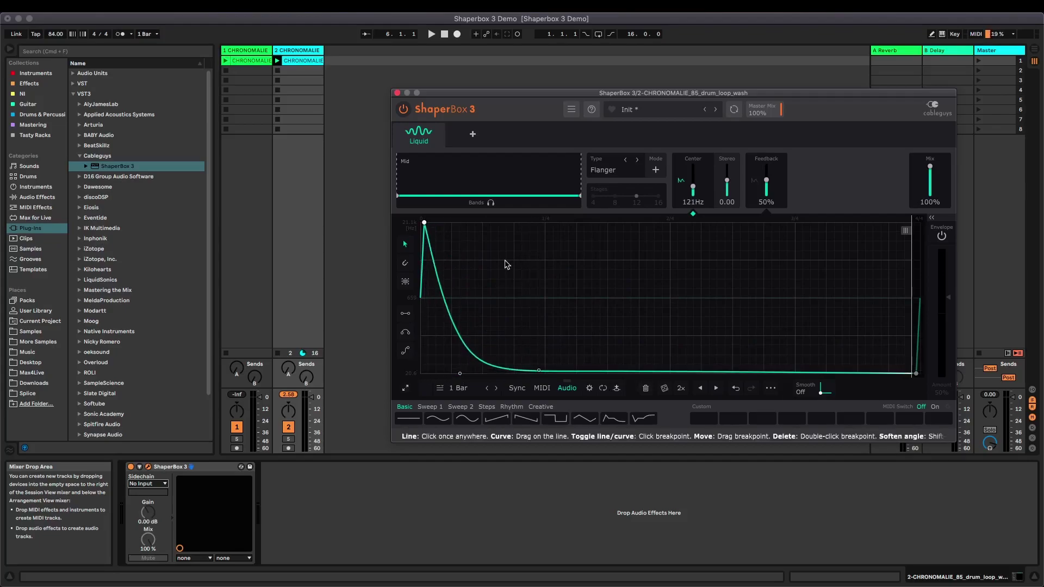
{"action": "key", "text": "space"}
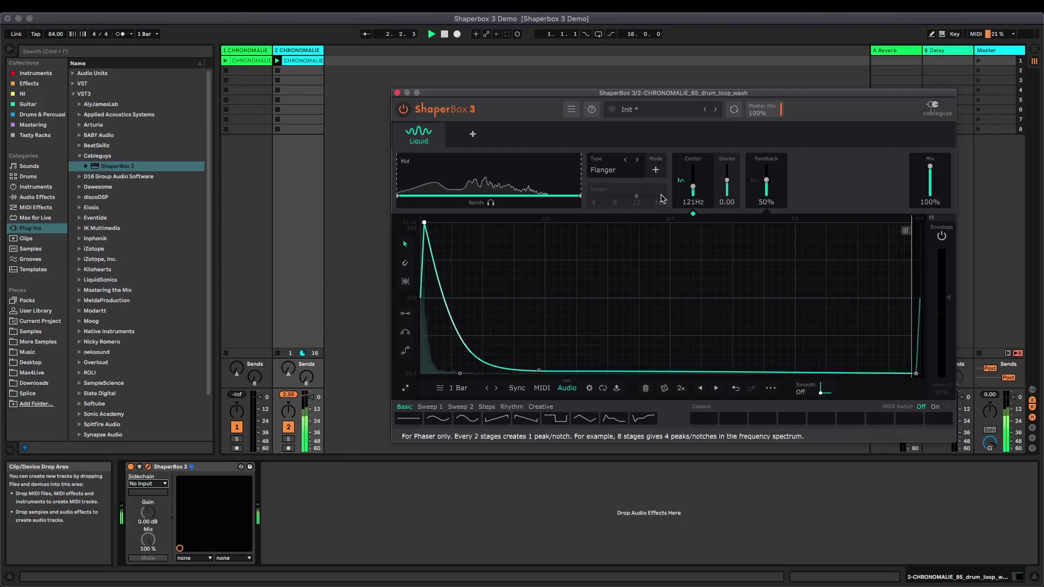
{"action": "left_click", "coordinate": [656, 171]}
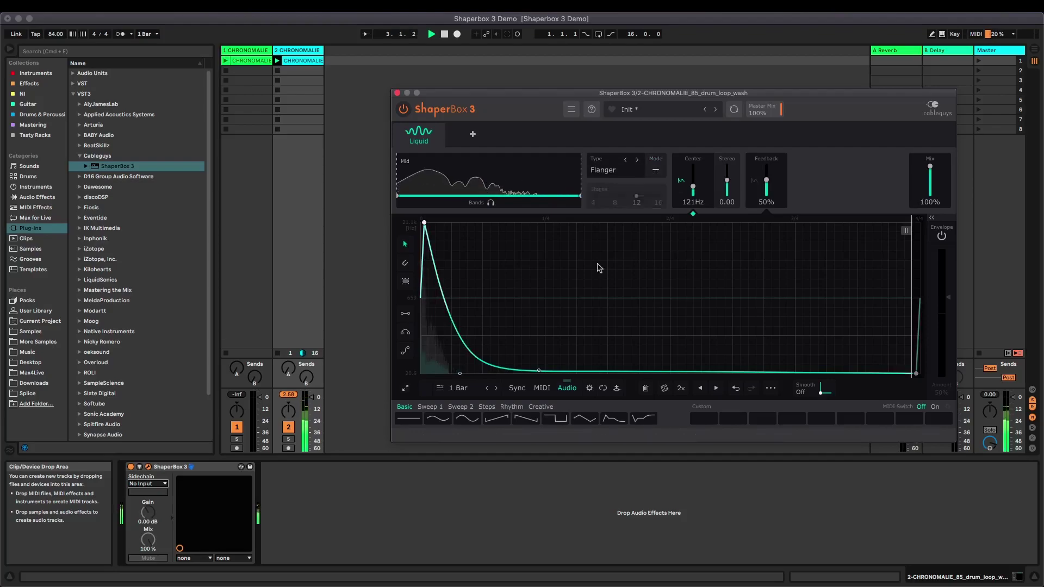
{"action": "left_click_drag", "start_coordinate": [539, 372], "coordinate": [496, 374]}
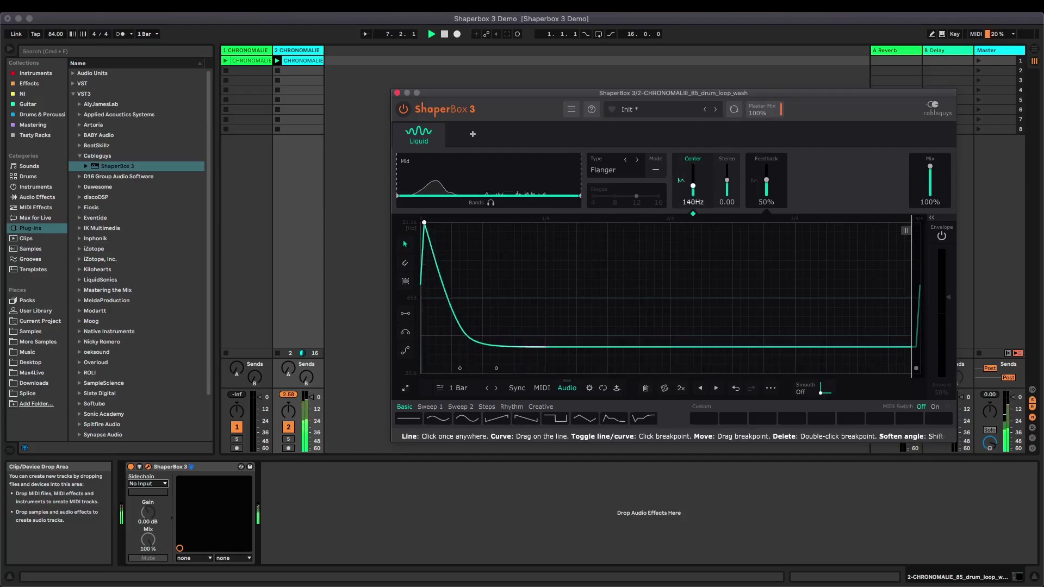
Step: Set flanger Stereo to 3.17, Feedback to 64% and Center to 102Hz, then stop playback
{"action": "left_click_drag", "start_coordinate": [726, 177], "coordinate": [727, 166]}
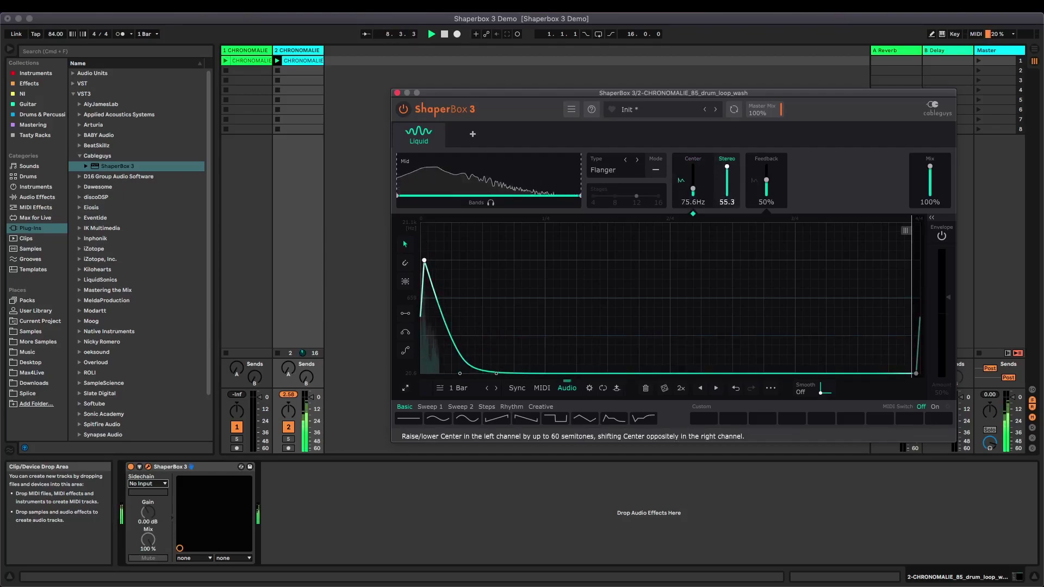
{"action": "mouse_move", "coordinate": [766, 179]}
{"action": "left_mouse_down"}
{"action": "mouse_move", "coordinate": [766, 193]}
{"action": "mouse_move", "coordinate": [766, 176]}
{"action": "left_mouse_up"}
{"action": "left_click", "coordinate": [693, 188]}
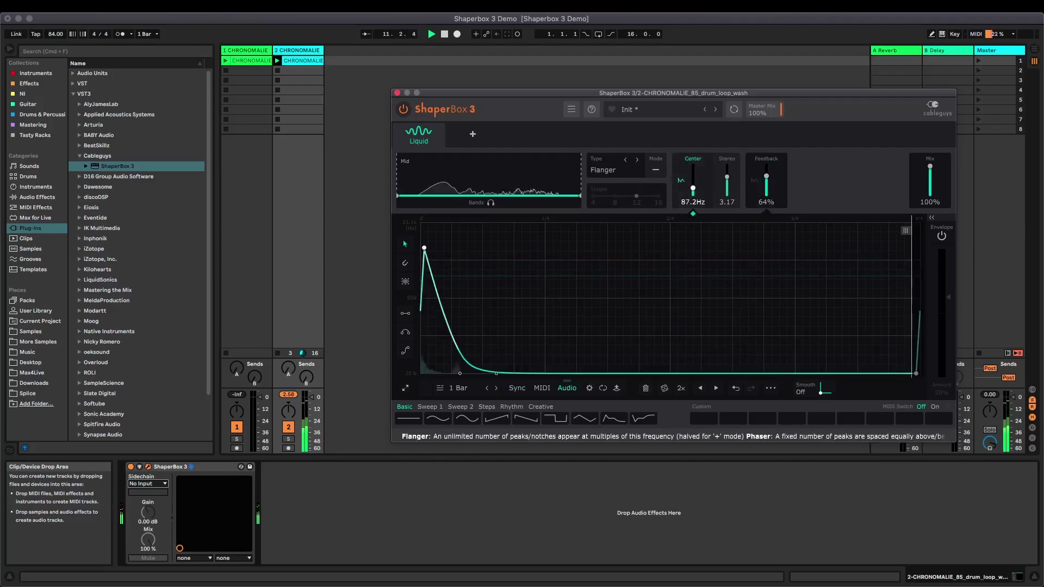
{"action": "left_click_drag", "start_coordinate": [692, 189], "coordinate": [693, 187]}
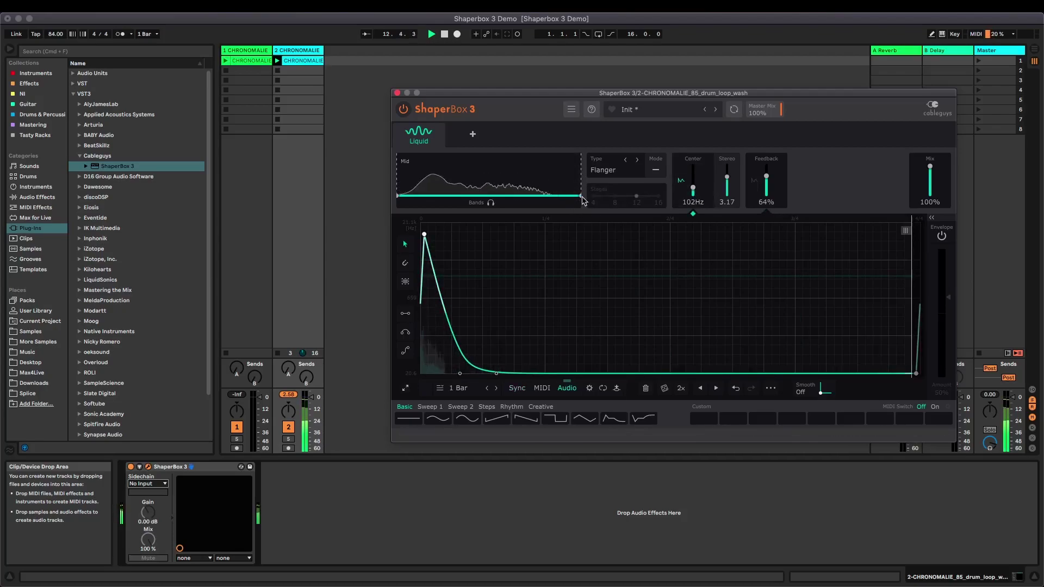
{"action": "key", "text": "space"}
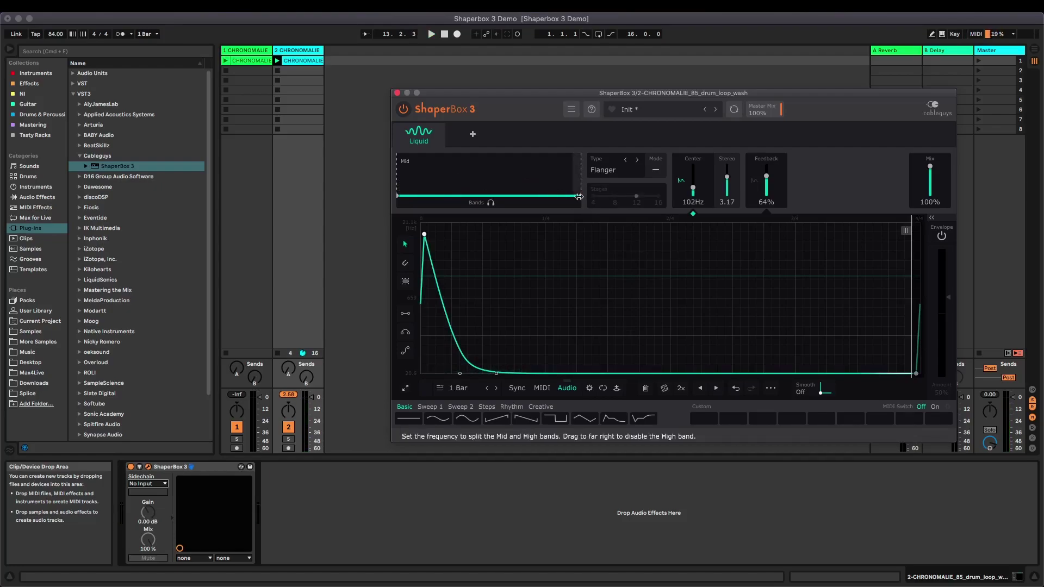
Step: Split bands at 760 Hz, leaving High Off and the flanger on Mid
{"action": "left_click_drag", "start_coordinate": [580, 195], "coordinate": [492, 195]}
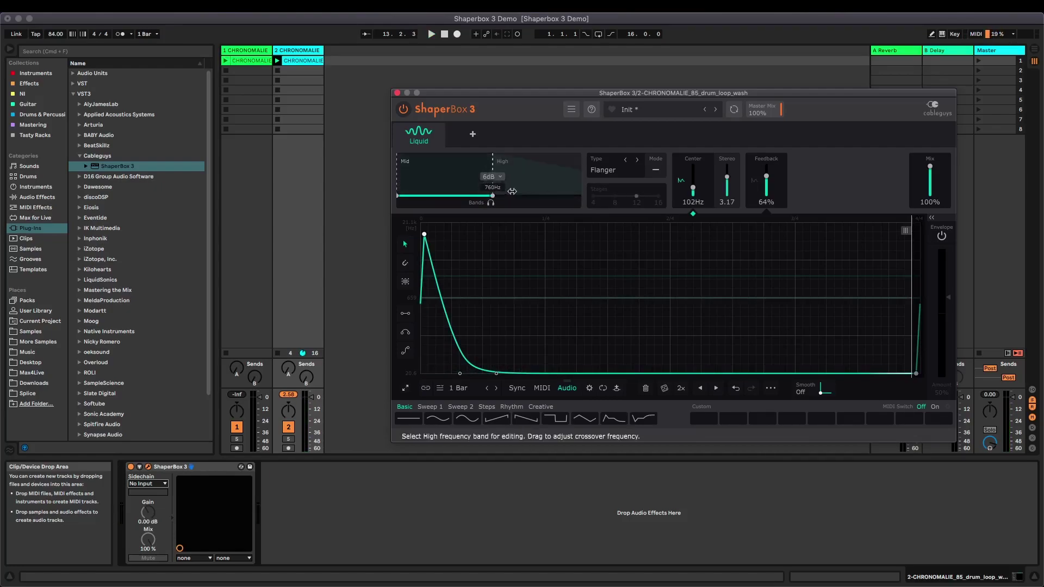
{"action": "left_click", "coordinate": [532, 178]}
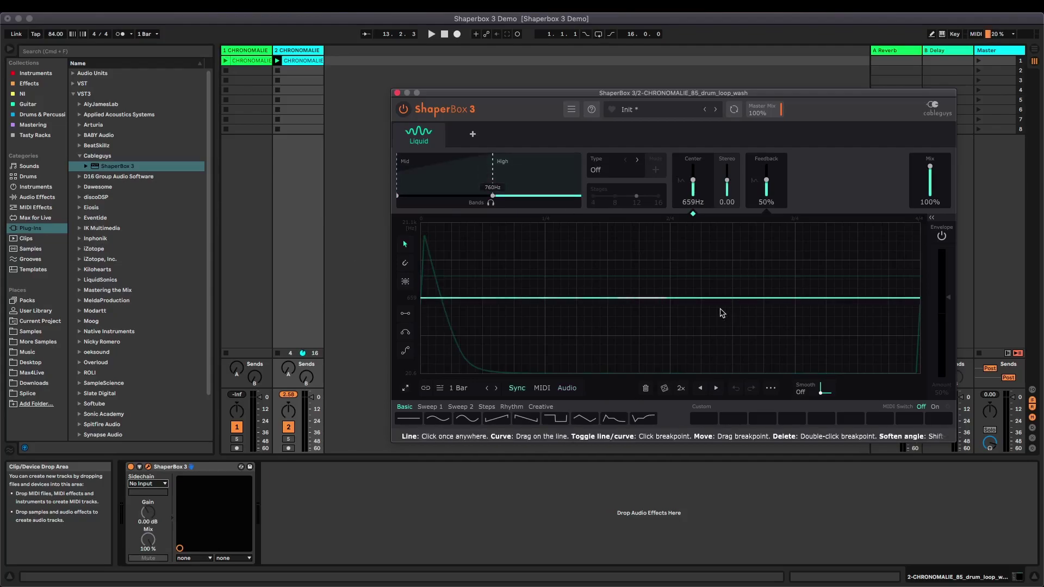
{"action": "left_click", "coordinate": [451, 173]}
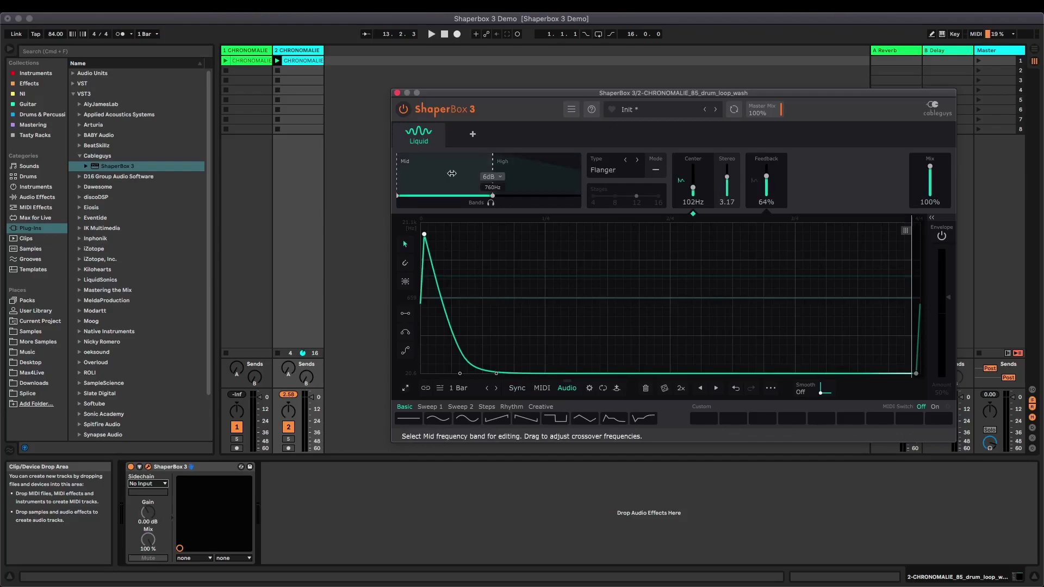
Step: Open ShaperBox on the track 1 synth loop, launch the synth clip, and shift the window left
{"action": "left_click", "coordinate": [397, 93]}
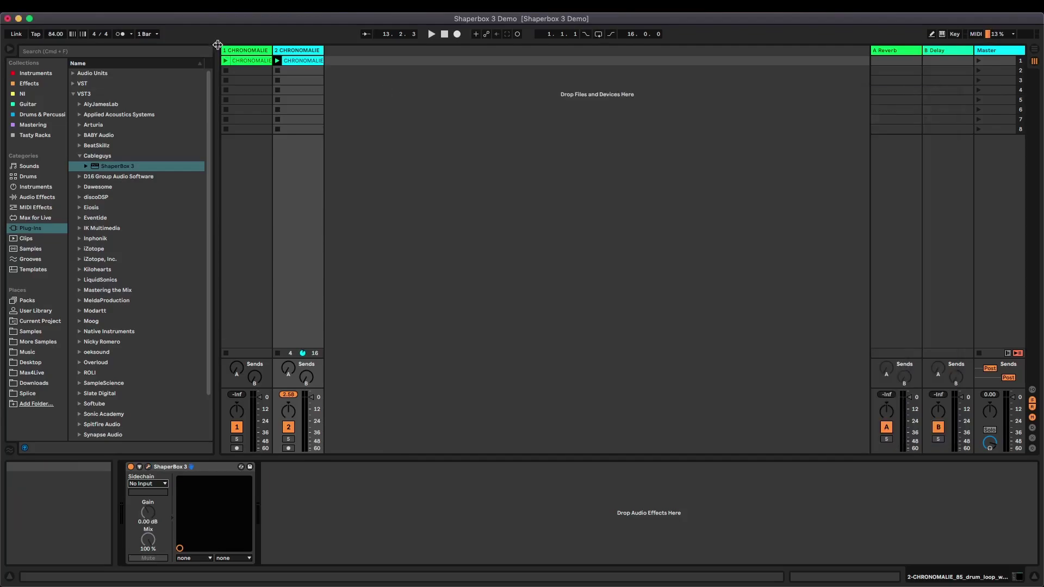
{"action": "left_click", "coordinate": [289, 427]}
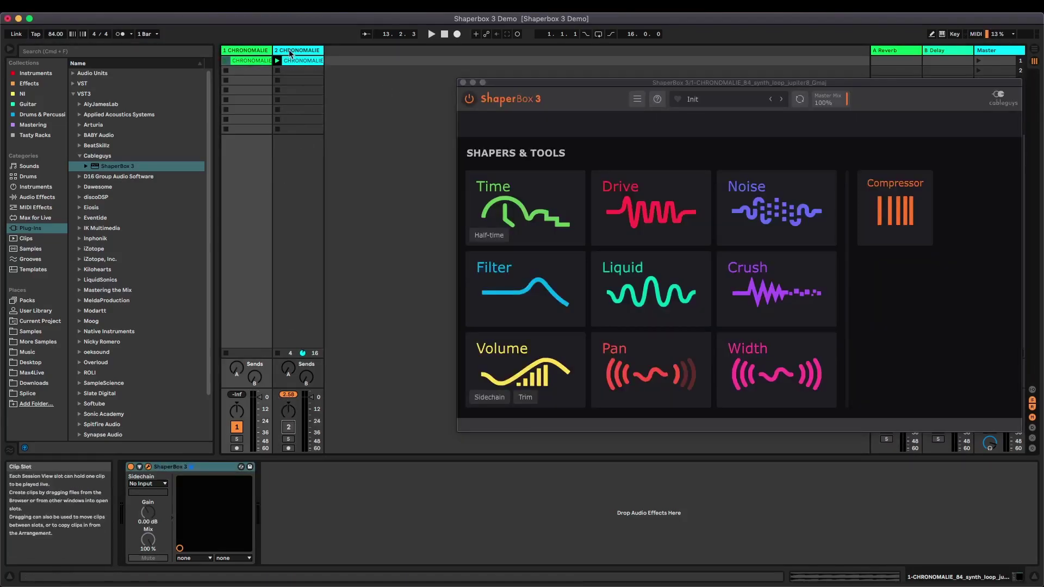
{"action": "left_click", "coordinate": [225, 61]}
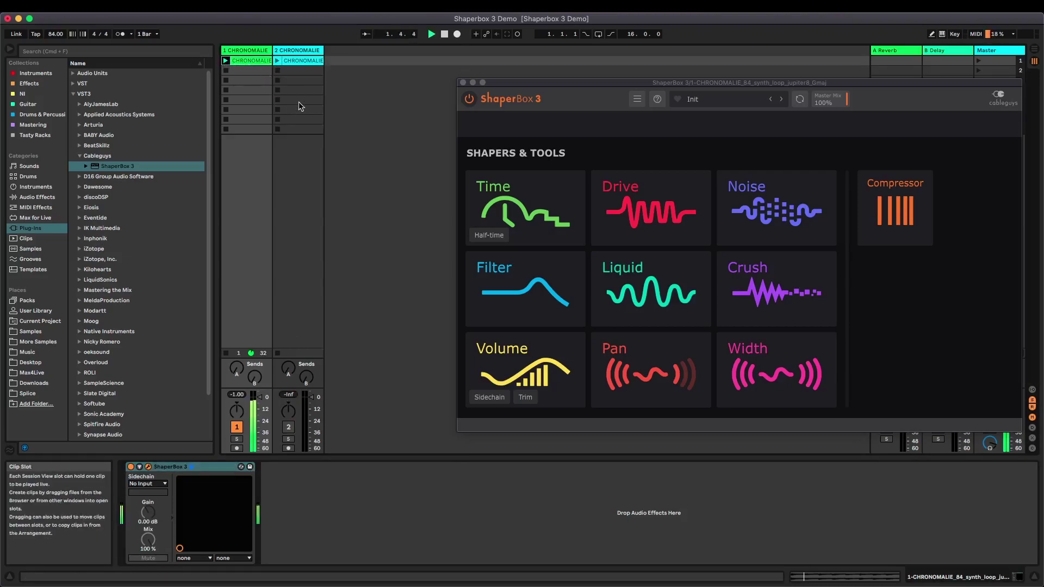
{"action": "left_click_drag", "start_coordinate": [521, 86], "coordinate": [448, 83]}
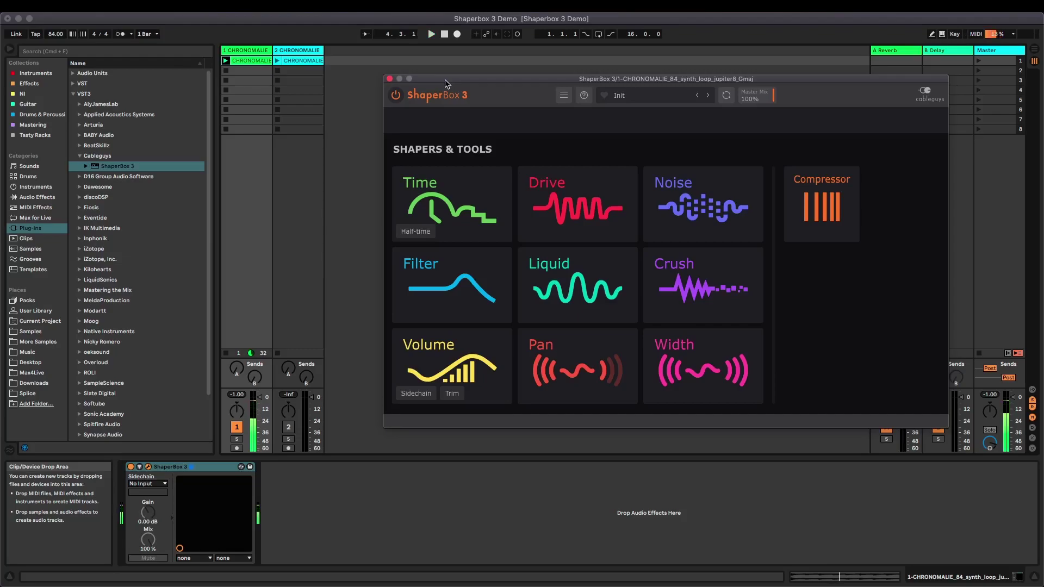
{"action": "left_click_drag", "start_coordinate": [444, 84], "coordinate": [418, 85]}
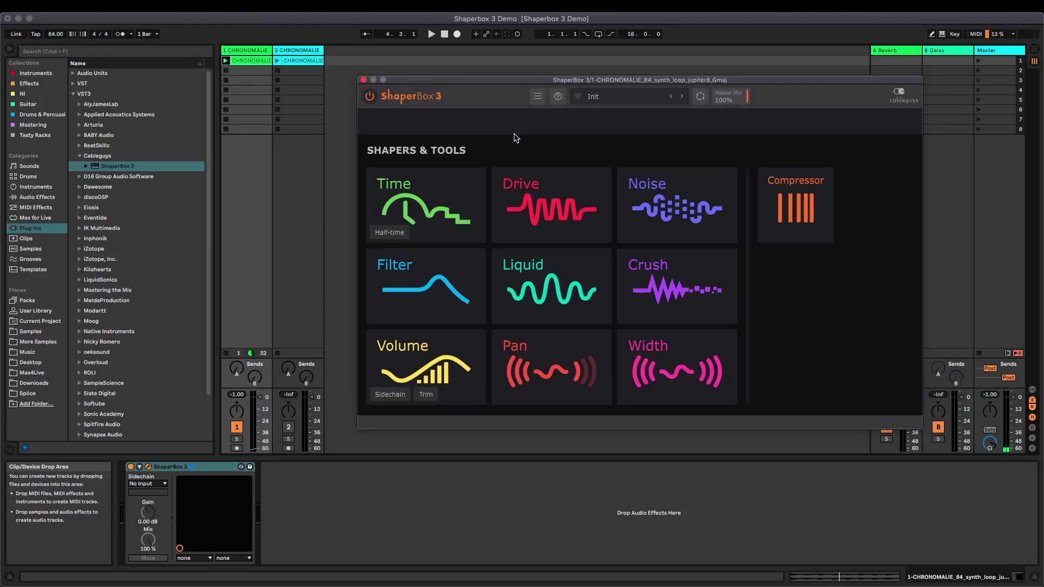
Step: Browse the preset list, filter to Chop & Gate, and load NEW Triplet Swing
{"action": "left_click", "coordinate": [621, 98]}
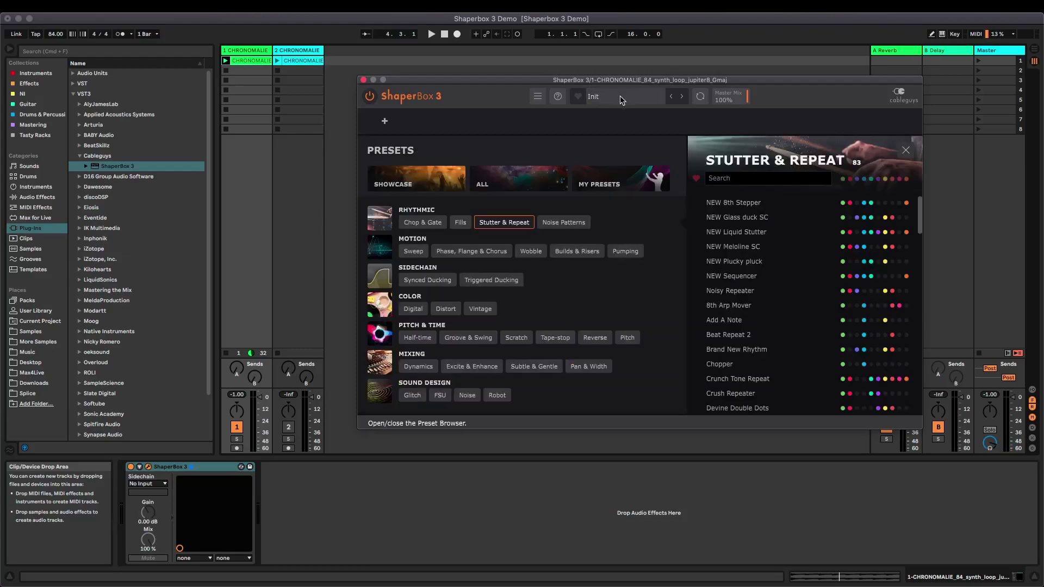
{"action": "left_click", "coordinate": [408, 176]}
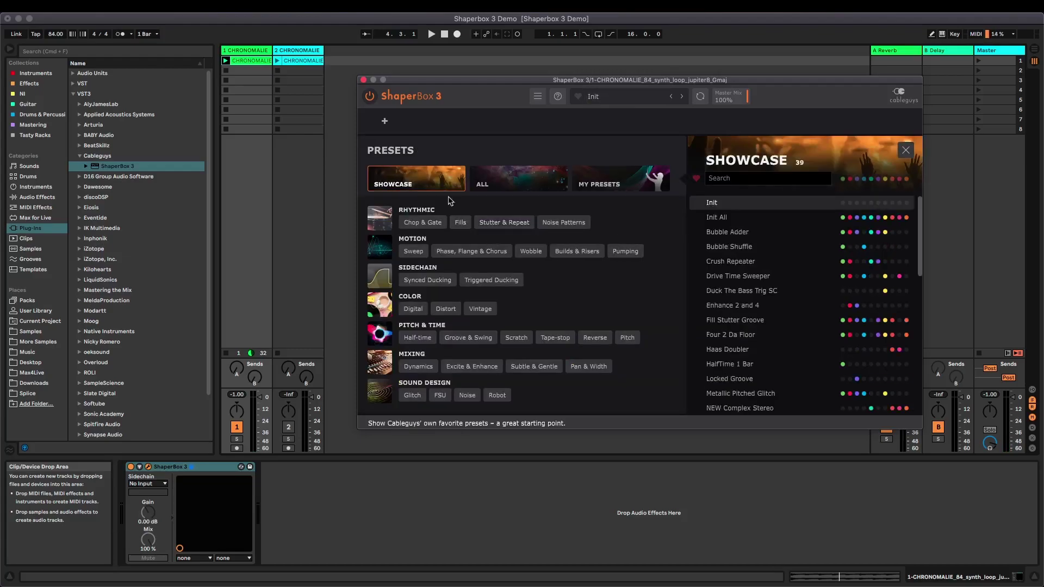
{"action": "left_click", "coordinate": [512, 170]}
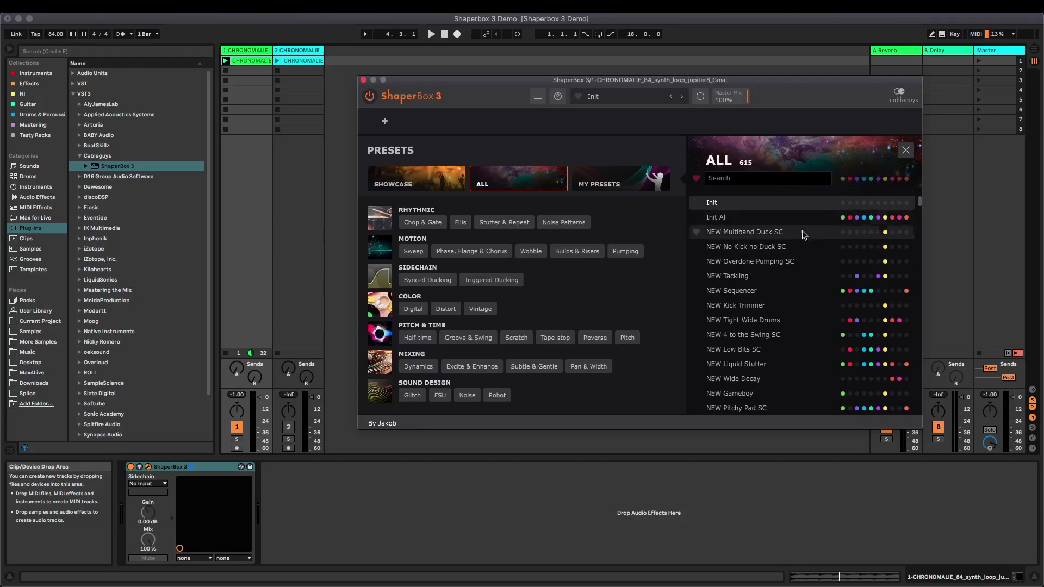
{"action": "scroll", "coordinate": [808, 261], "scroll_direction": "down", "scroll_amount": 10}
{"action": "scroll", "coordinate": [811, 277], "scroll_direction": "up", "scroll_amount": 10}
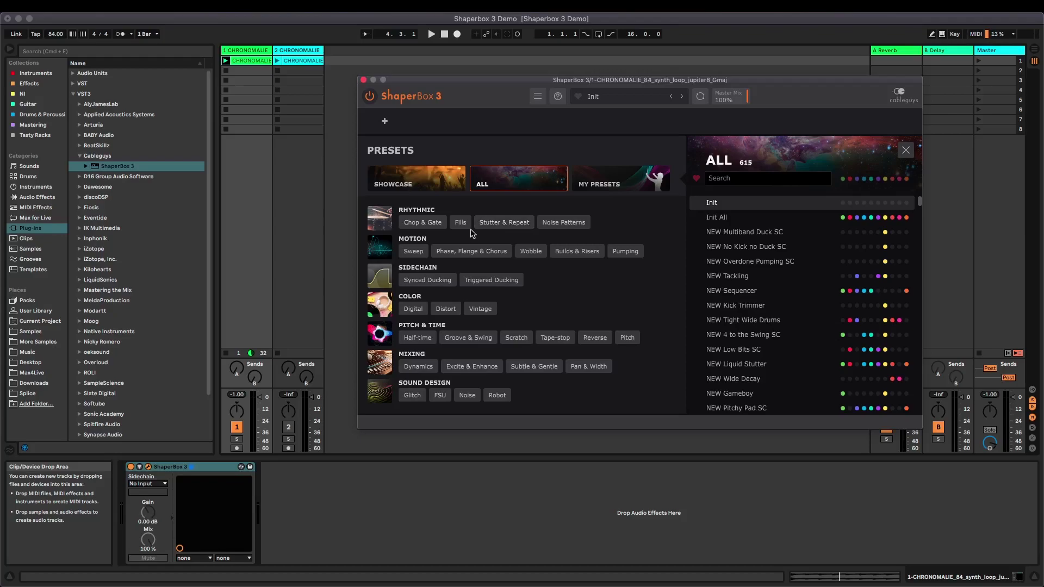
{"action": "left_click", "coordinate": [423, 222]}
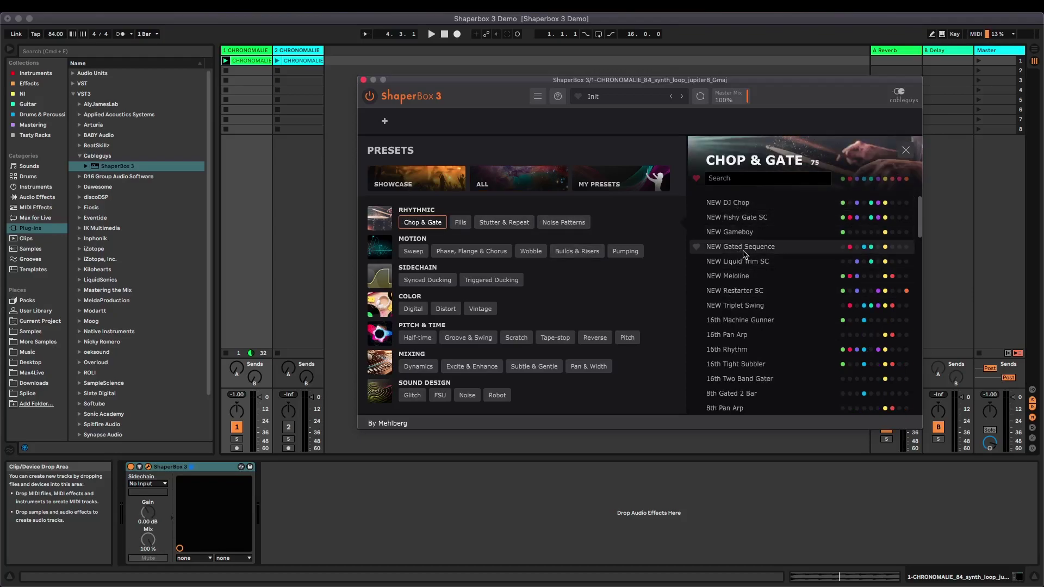
{"action": "scroll", "coordinate": [754, 261], "scroll_direction": "down", "scroll_amount": 2}
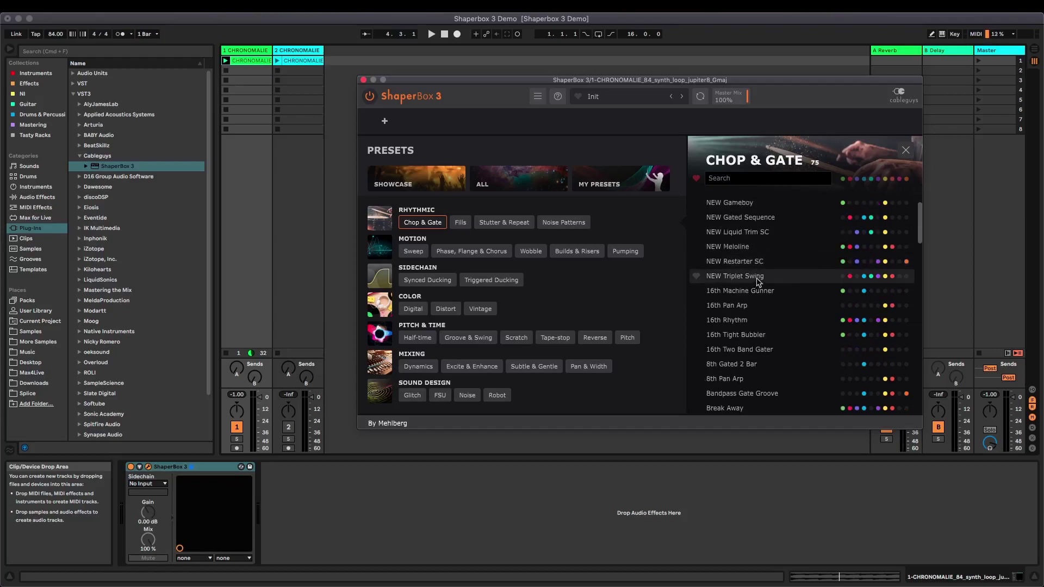
{"action": "left_click", "coordinate": [740, 278]}
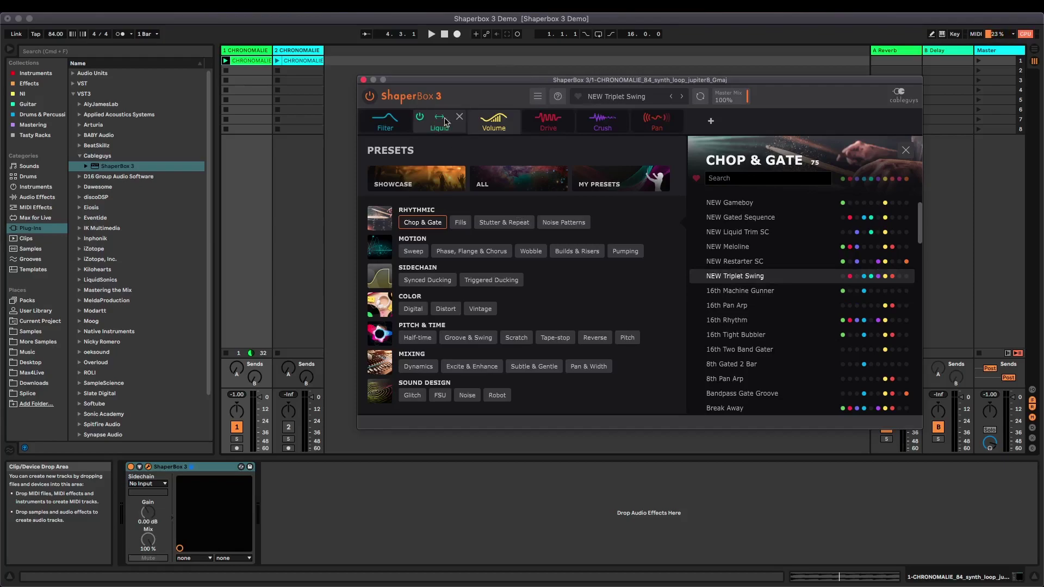
Step: Review NEW Triplet Swing's Filter, Liquid, Volume, Drive, Crush and Pan shapers, then play the loop on the Filter curve
{"action": "left_click", "coordinate": [392, 130]}
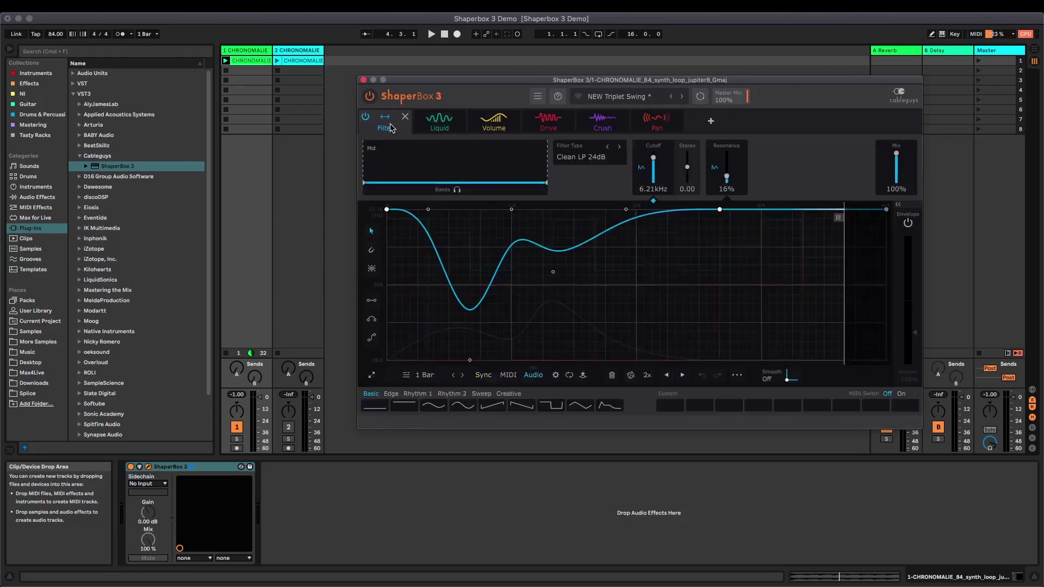
{"action": "left_click", "coordinate": [445, 124]}
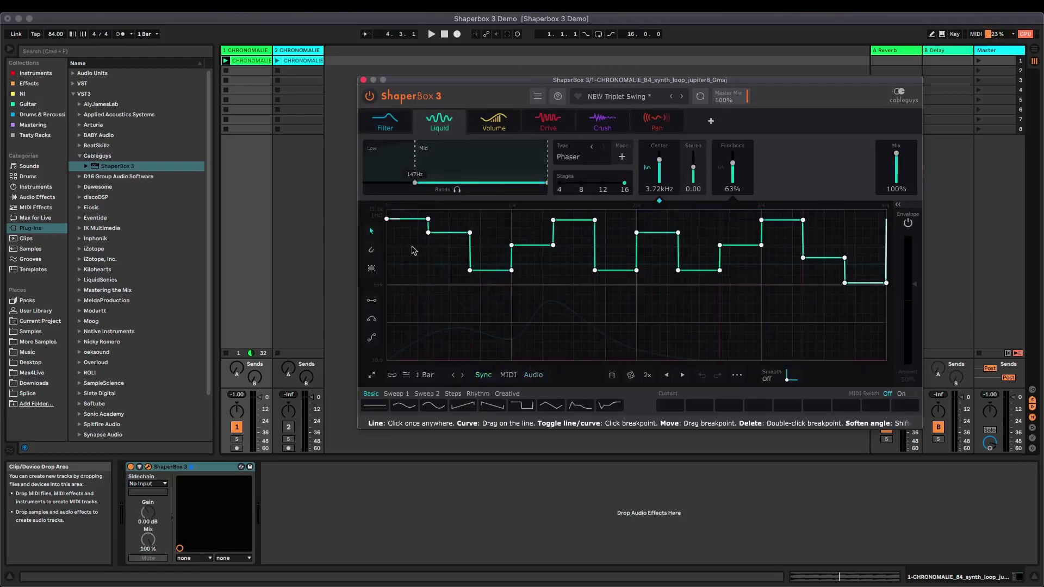
{"action": "left_click", "coordinate": [500, 129]}
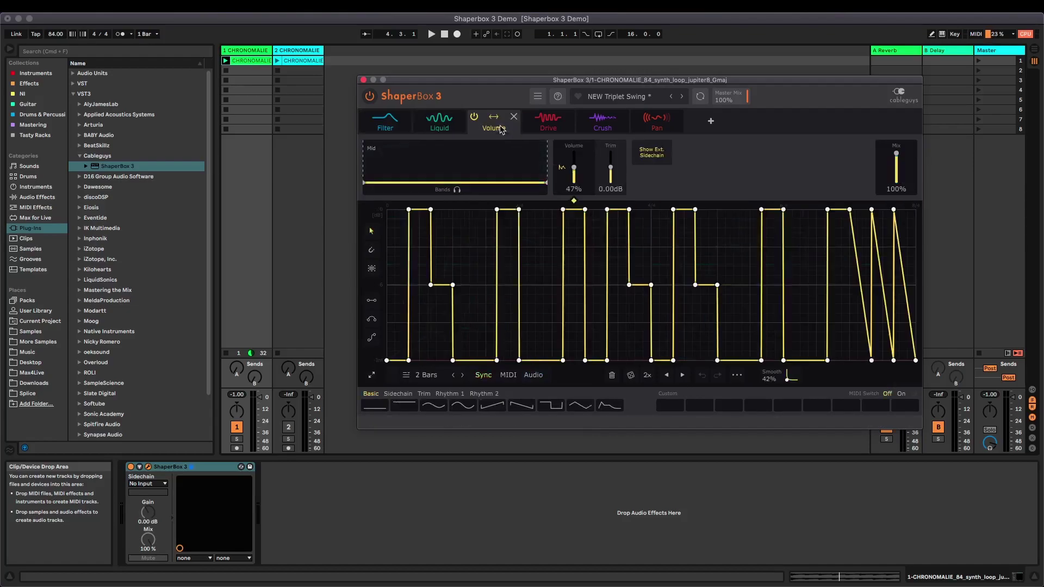
{"action": "left_click", "coordinate": [546, 128]}
{"action": "left_click", "coordinate": [614, 130]}
{"action": "left_click", "coordinate": [657, 125]}
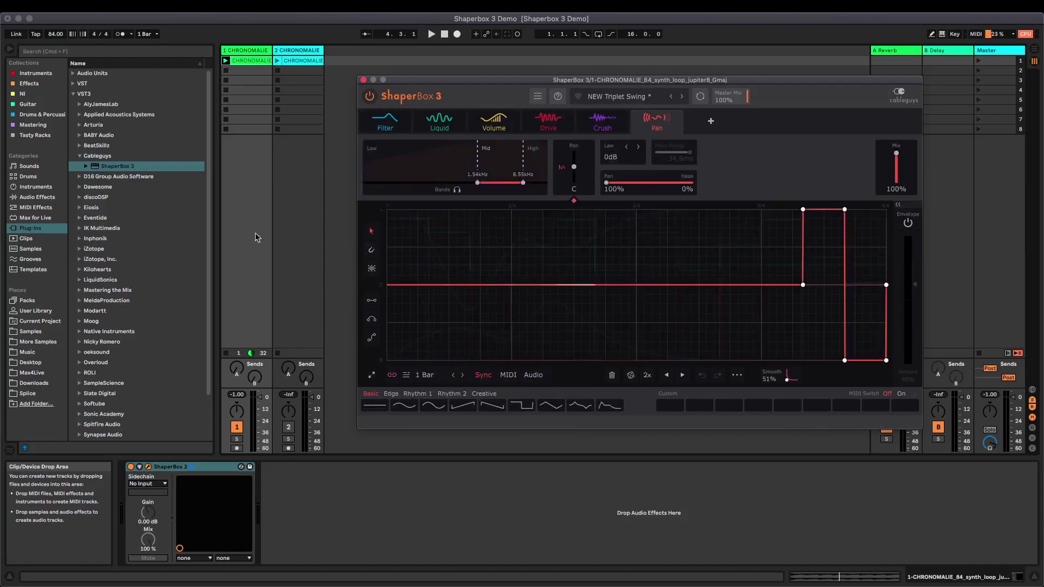
{"action": "key", "text": "space"}
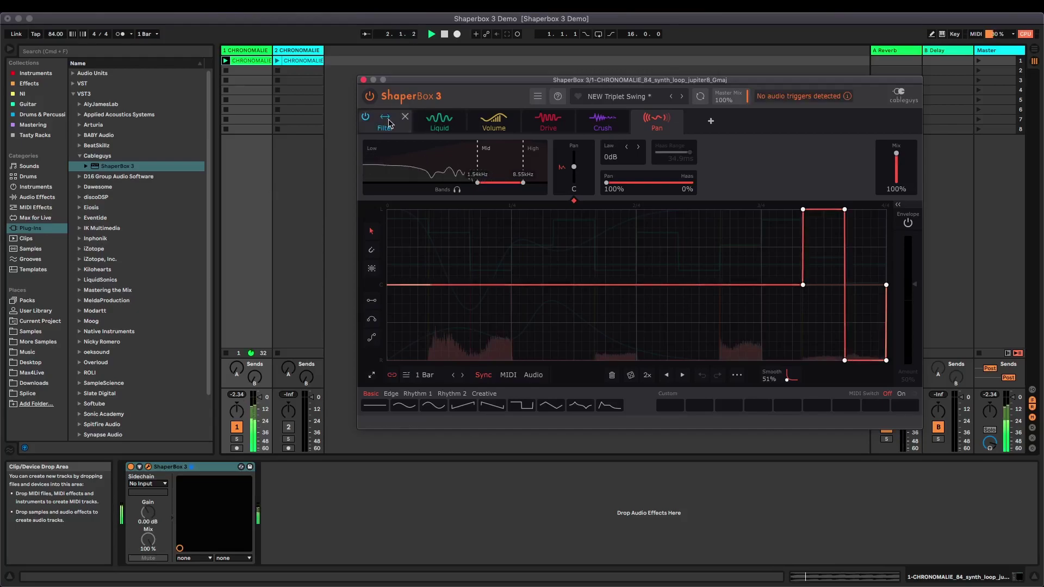
{"action": "left_click", "coordinate": [388, 123]}
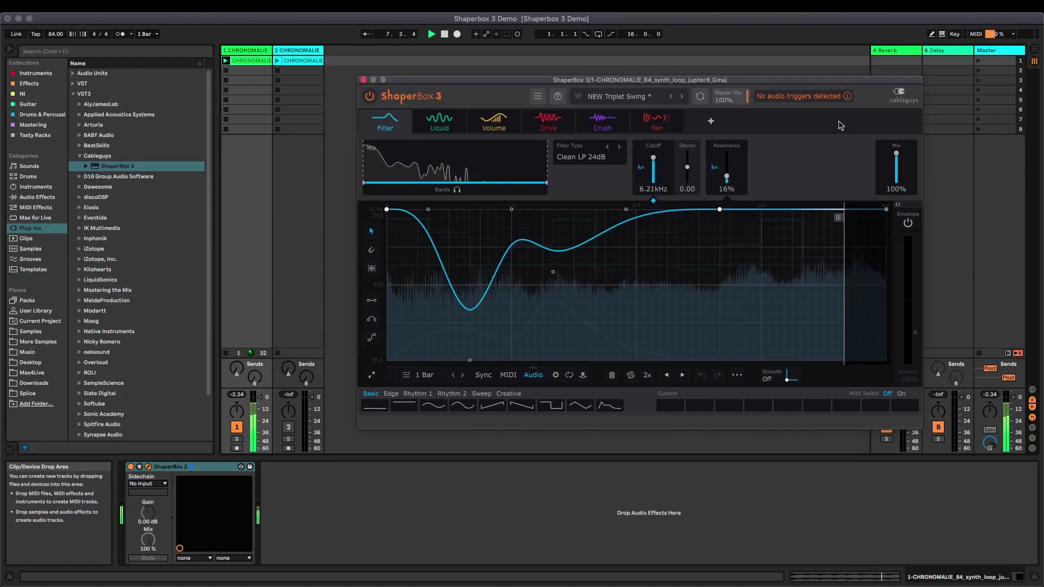
Step: Open the 'No audio triggers detected' notice and close its warning dialog
{"action": "left_click", "coordinate": [846, 98]}
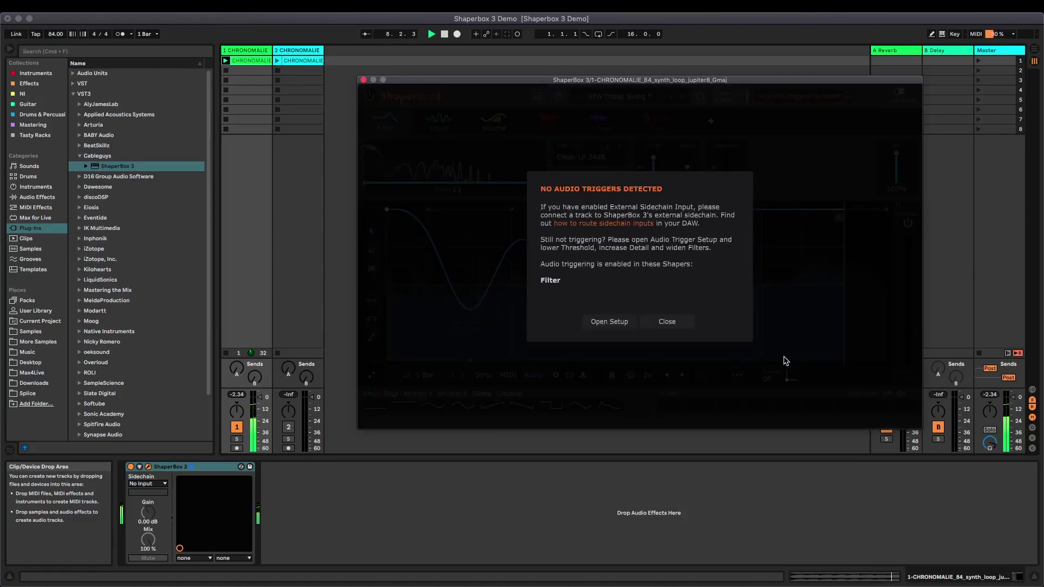
{"action": "left_click", "coordinate": [667, 321]}
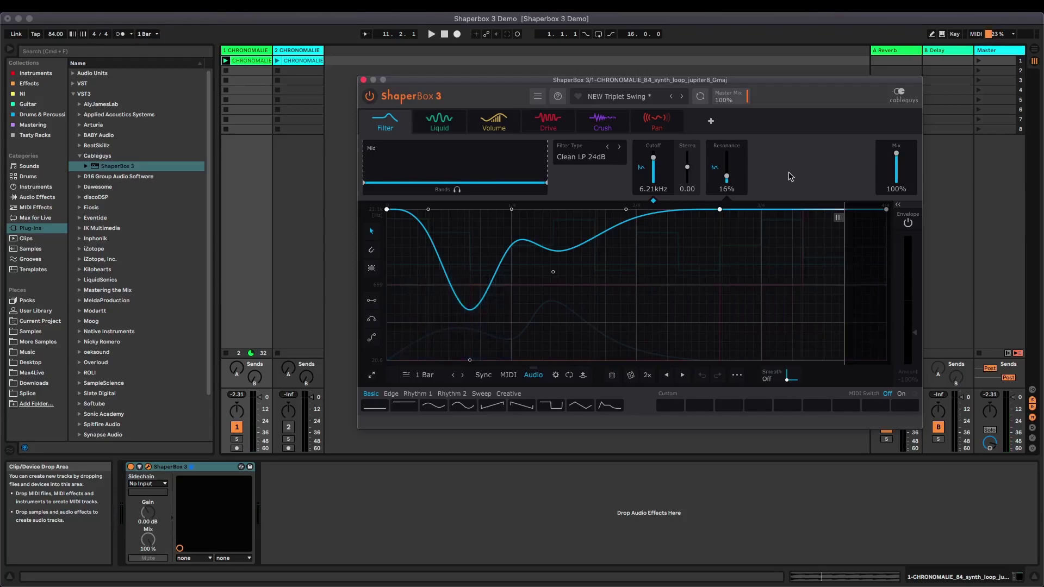
Step: Glance at the current preset's Volume, Drive and Filter shapers
{"action": "left_click", "coordinate": [493, 123]}
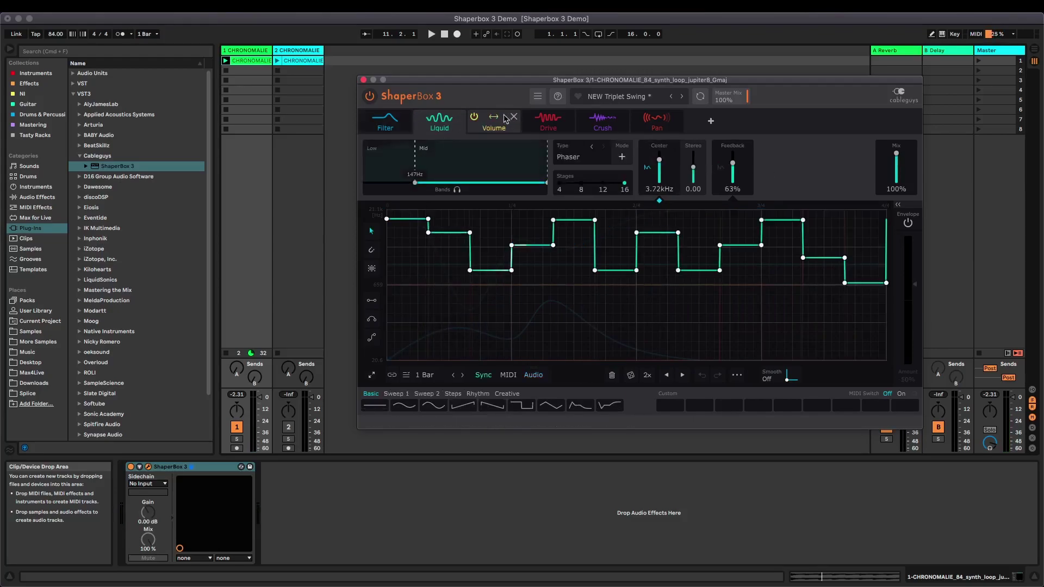
{"action": "left_click", "coordinate": [565, 129]}
{"action": "left_click", "coordinate": [392, 128]}
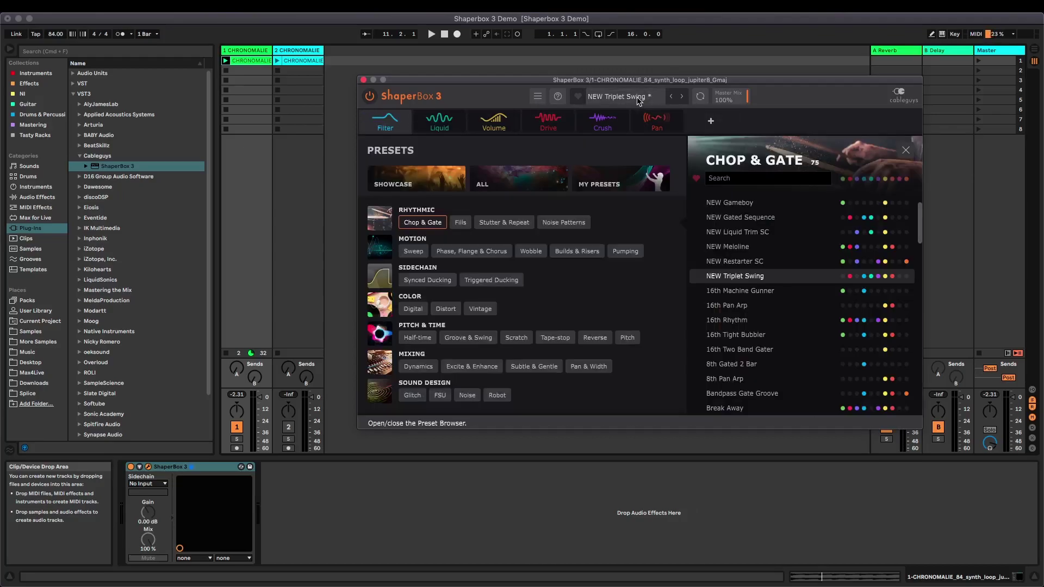
Step: Load the NEW Gated Sequence preset and play the synth loop through it
{"action": "left_click", "coordinate": [617, 97]}
{"action": "scroll", "coordinate": [772, 337], "scroll_direction": "down", "scroll_amount": 2}
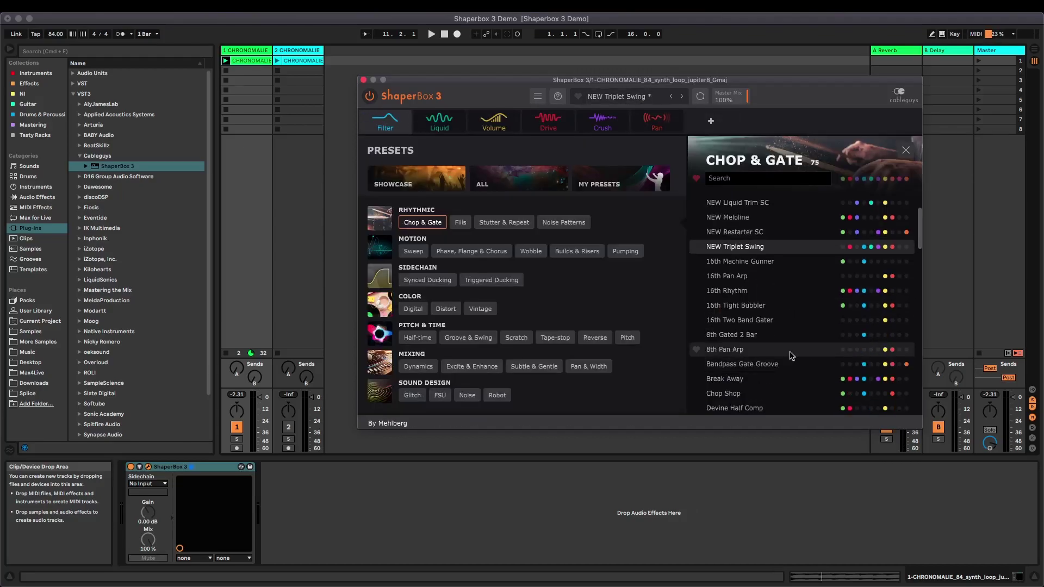
{"action": "scroll", "coordinate": [776, 315], "scroll_direction": "up", "scroll_amount": 4}
{"action": "left_click", "coordinate": [777, 248]}
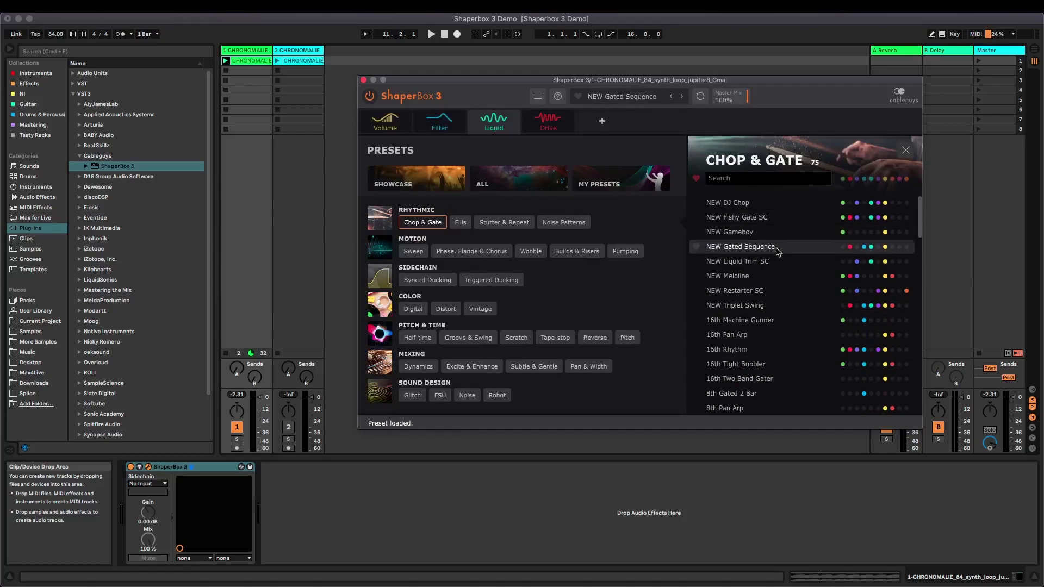
{"action": "key", "text": "space"}
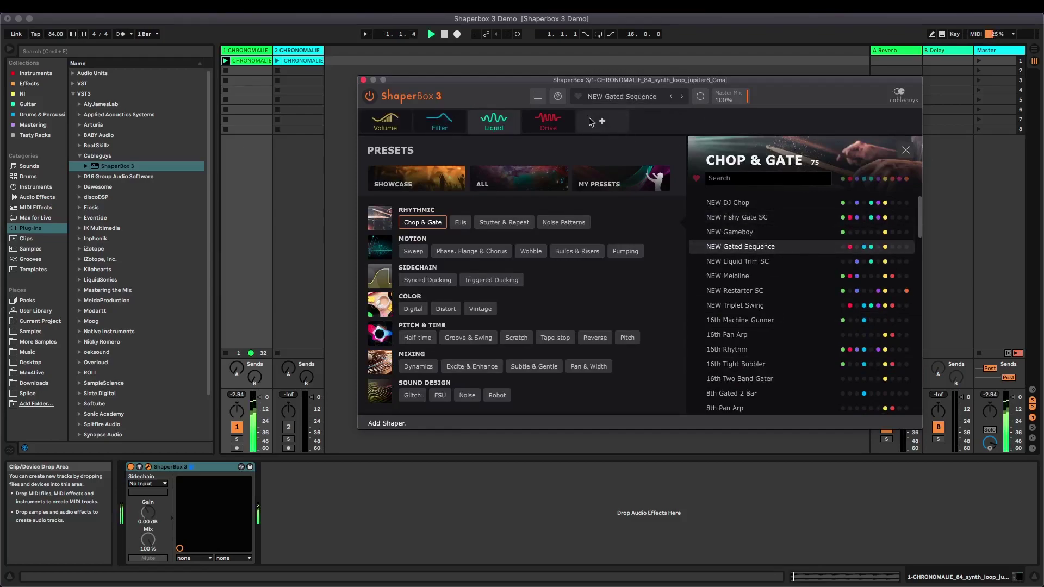
Step: Step through NEW Gated Sequence's Volume, Filter, Liquid and Drive shapers
{"action": "left_click", "coordinate": [391, 124]}
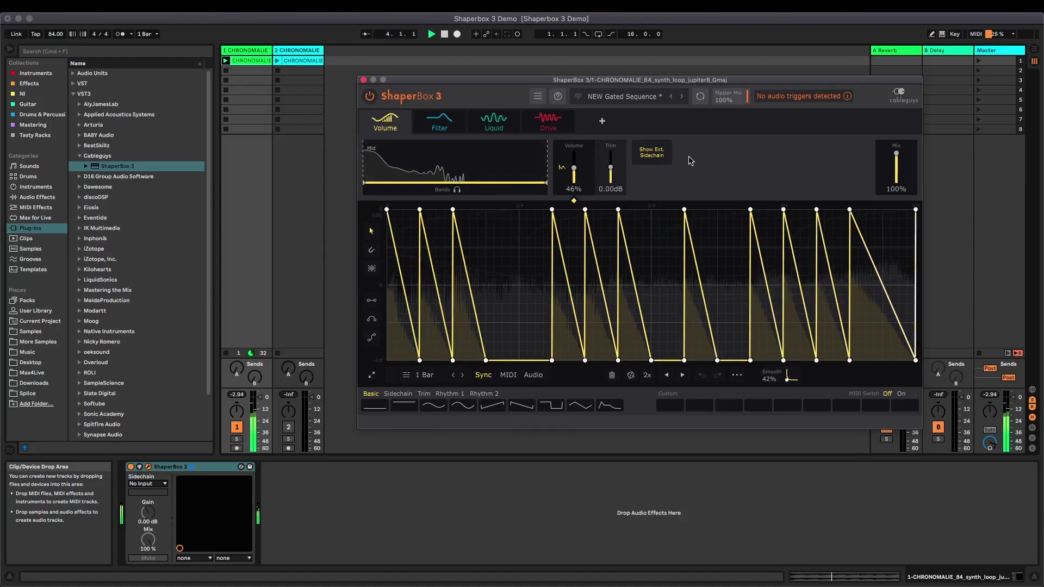
{"action": "left_click", "coordinate": [440, 121]}
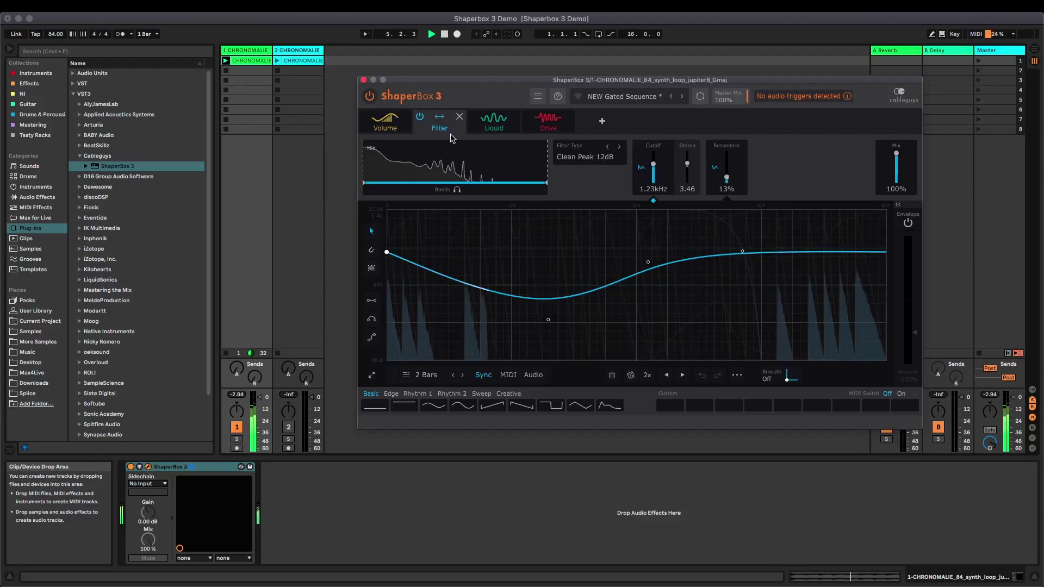
{"action": "left_click", "coordinate": [493, 127]}
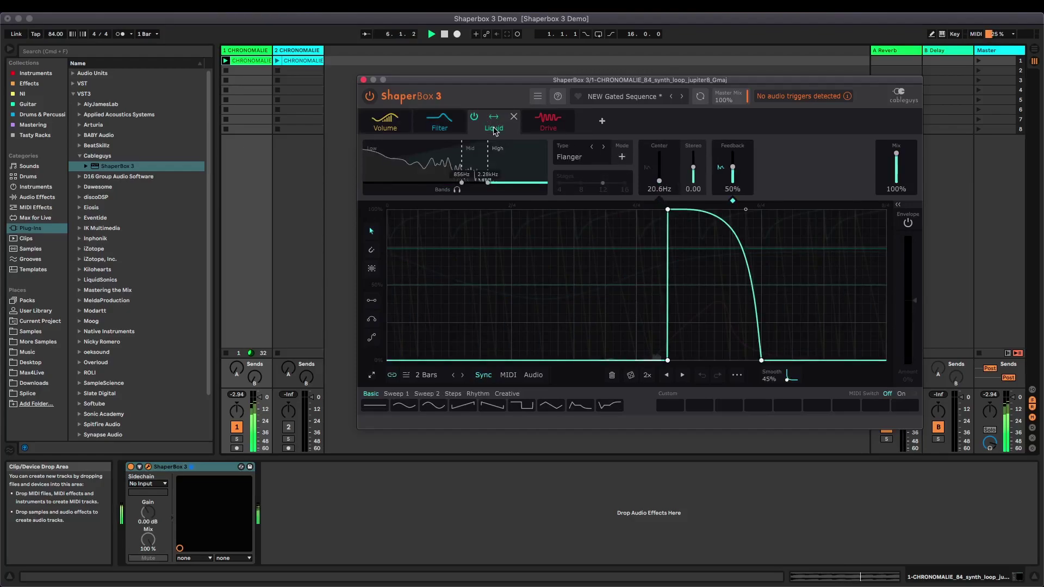
{"action": "left_click", "coordinate": [547, 128]}
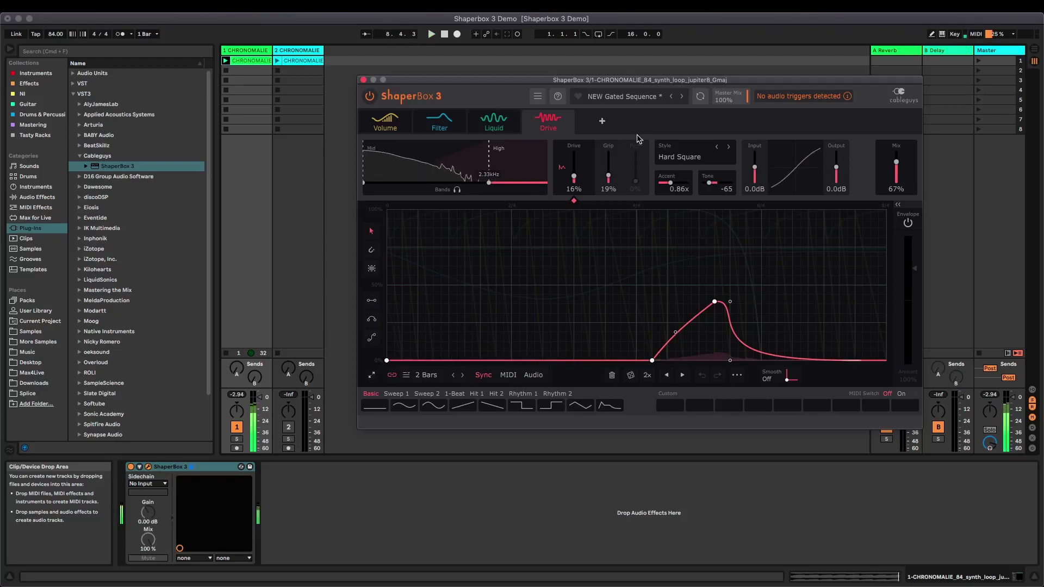
Step: Compare the Volume sawtooth envelope, Filter curve and Drive, ending on the Liquid flanger settings
{"action": "left_click", "coordinate": [385, 122]}
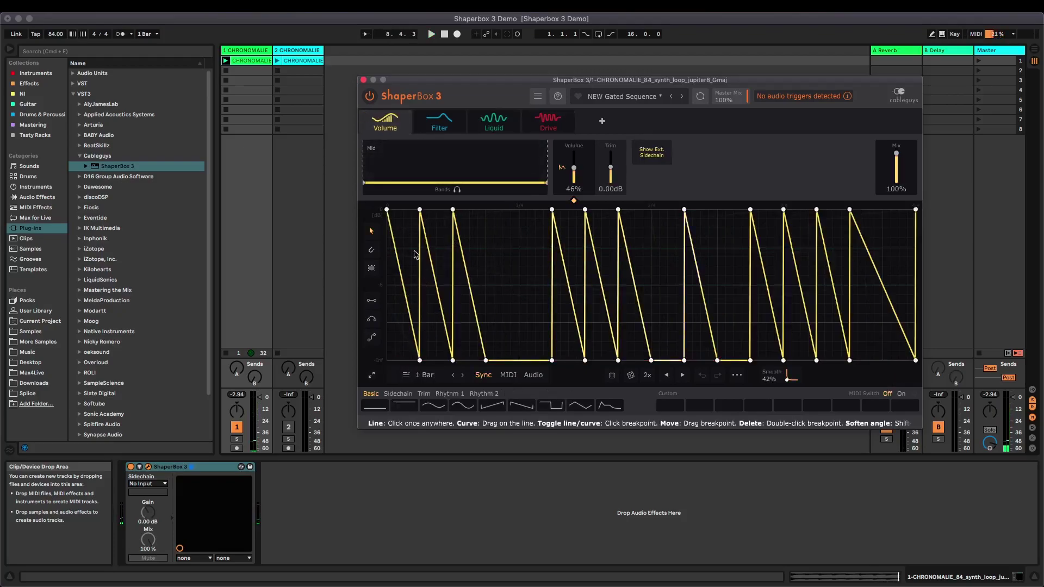
{"action": "left_click", "coordinate": [439, 122]}
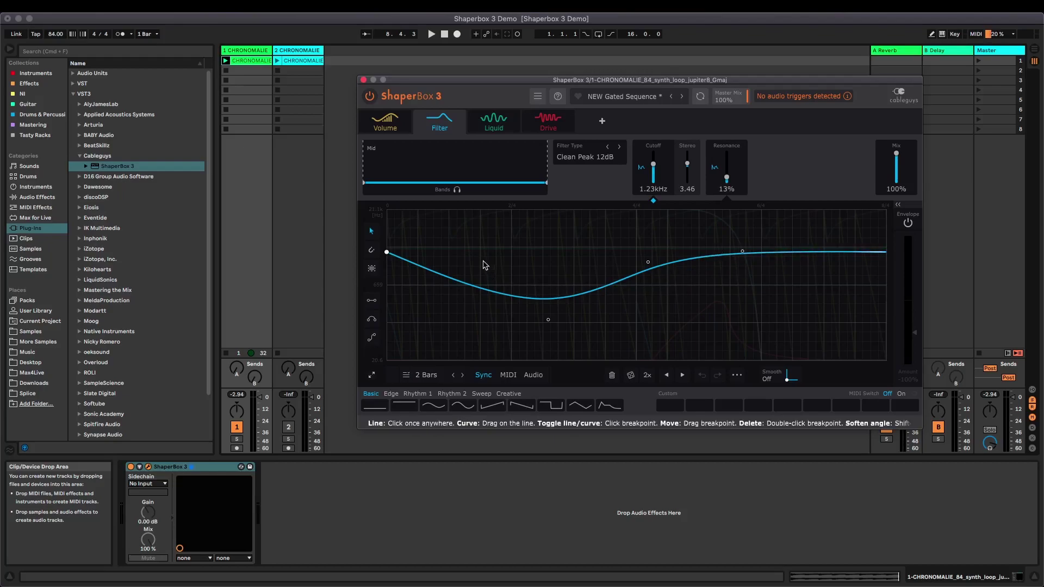
{"action": "left_click", "coordinate": [493, 121]}
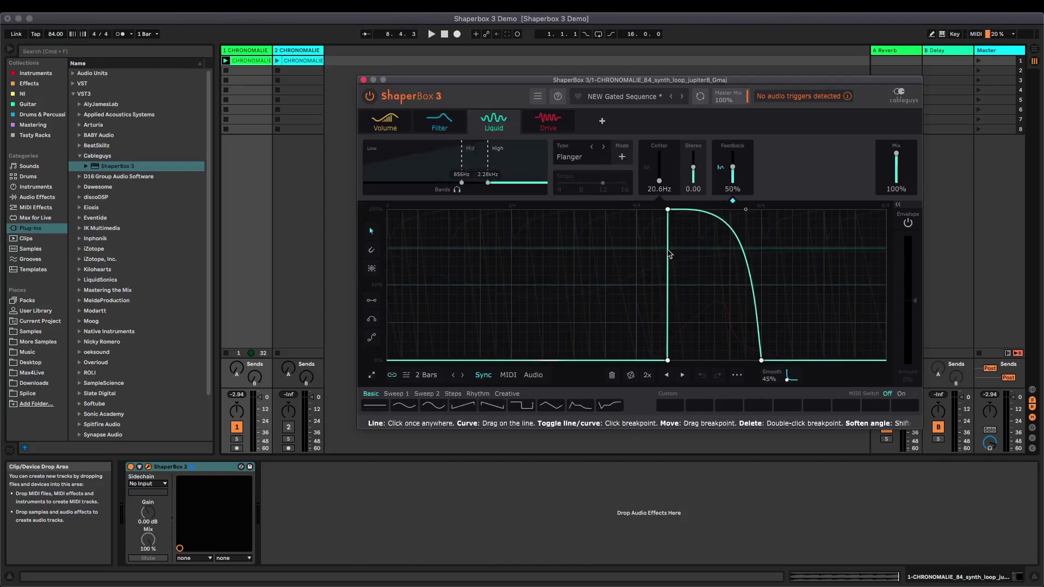
{"action": "left_click", "coordinate": [548, 122]}
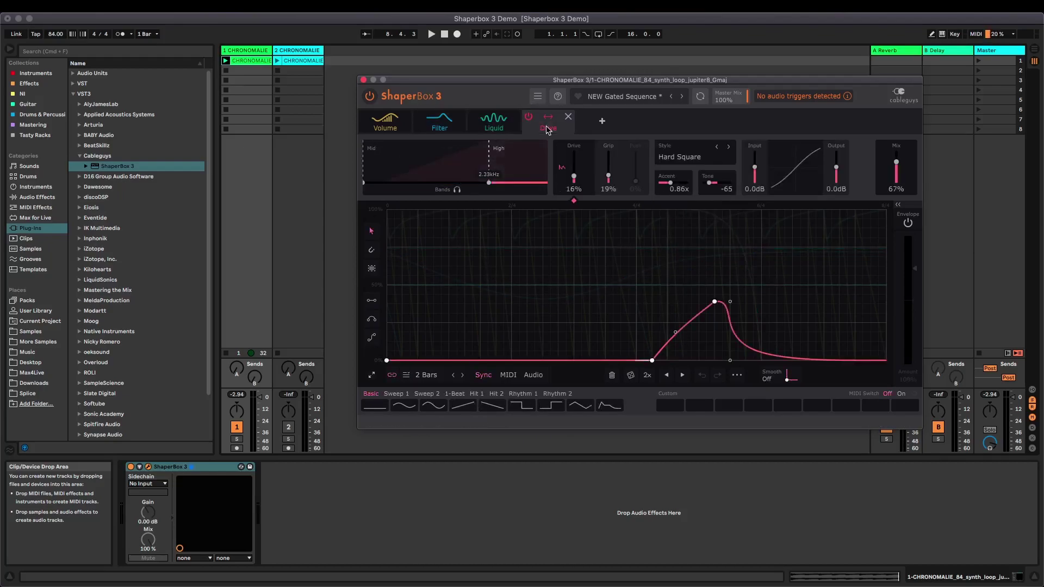
{"action": "left_click", "coordinate": [494, 123]}
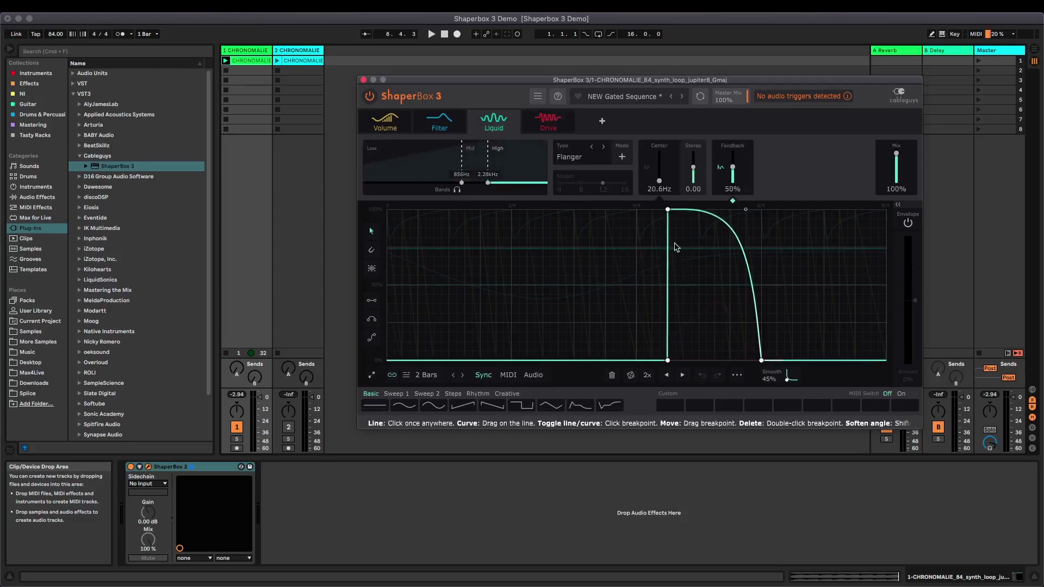
{"action": "left_click", "coordinate": [385, 122]}
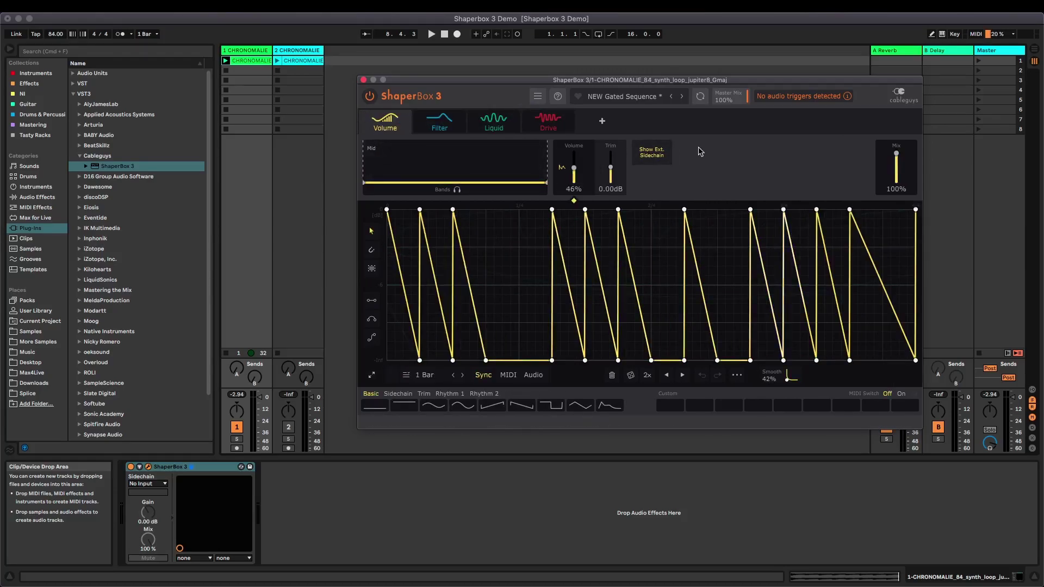
{"action": "left_click", "coordinate": [439, 124]}
{"action": "left_click", "coordinate": [384, 122]}
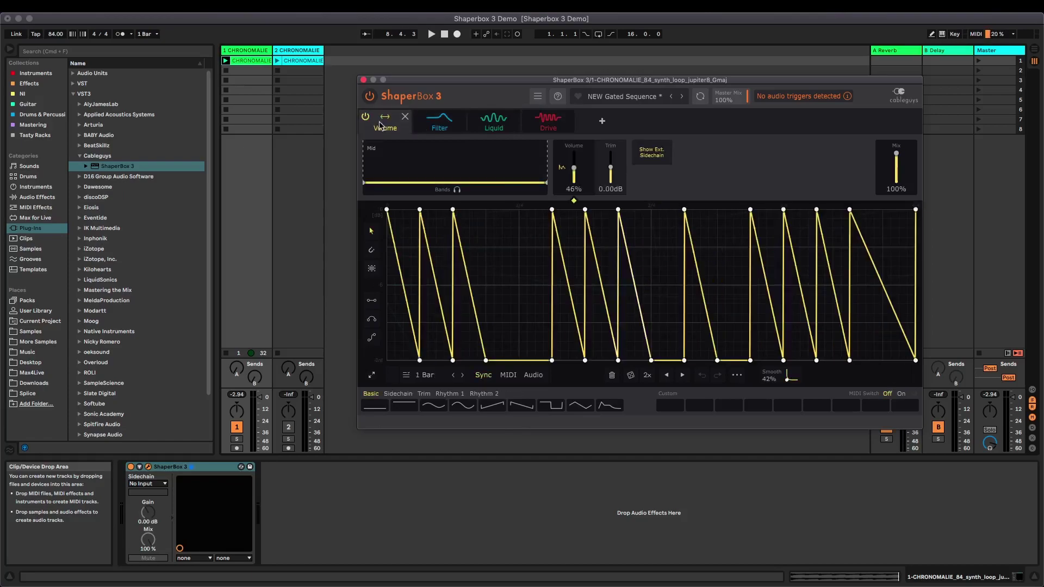
{"action": "left_click", "coordinate": [494, 122]}
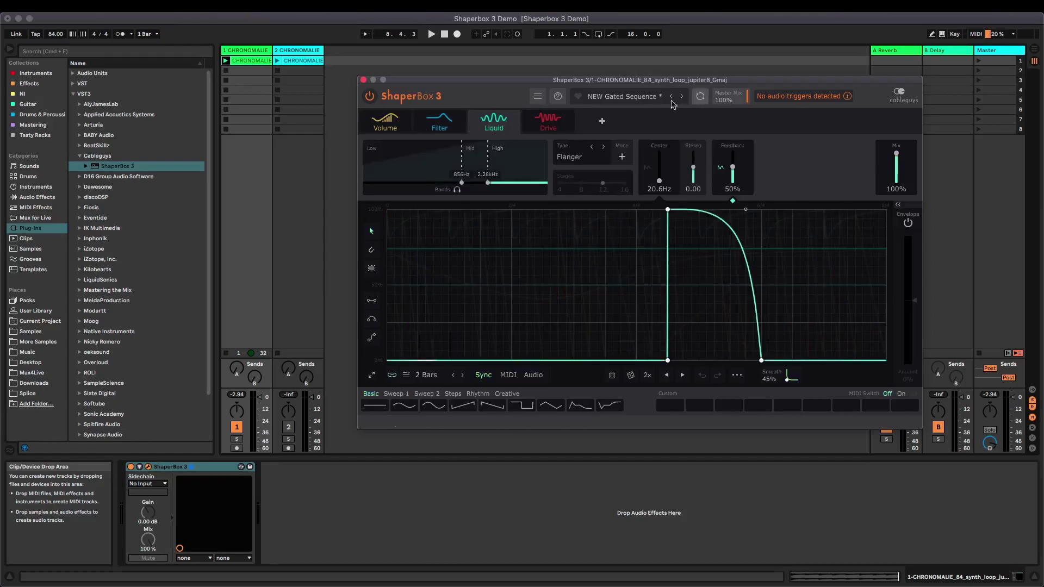
Step: Browse the Phase, Flange & Chorus presets filtered to those using Liquid
{"action": "left_click", "coordinate": [562, 99]}
{"action": "left_click", "coordinate": [559, 98]}
{"action": "left_click", "coordinate": [601, 104]}
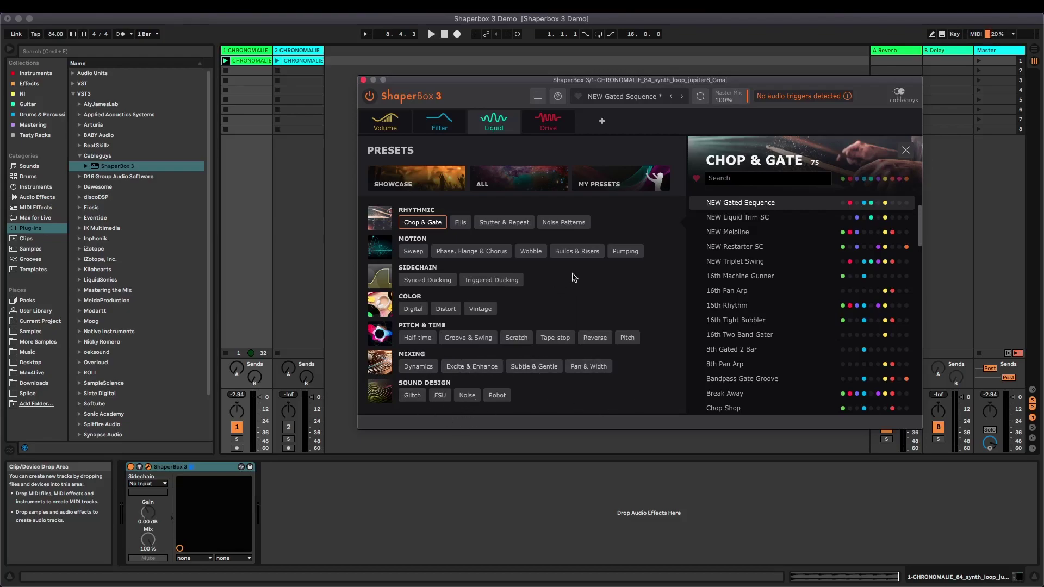
{"action": "left_click", "coordinate": [466, 255]}
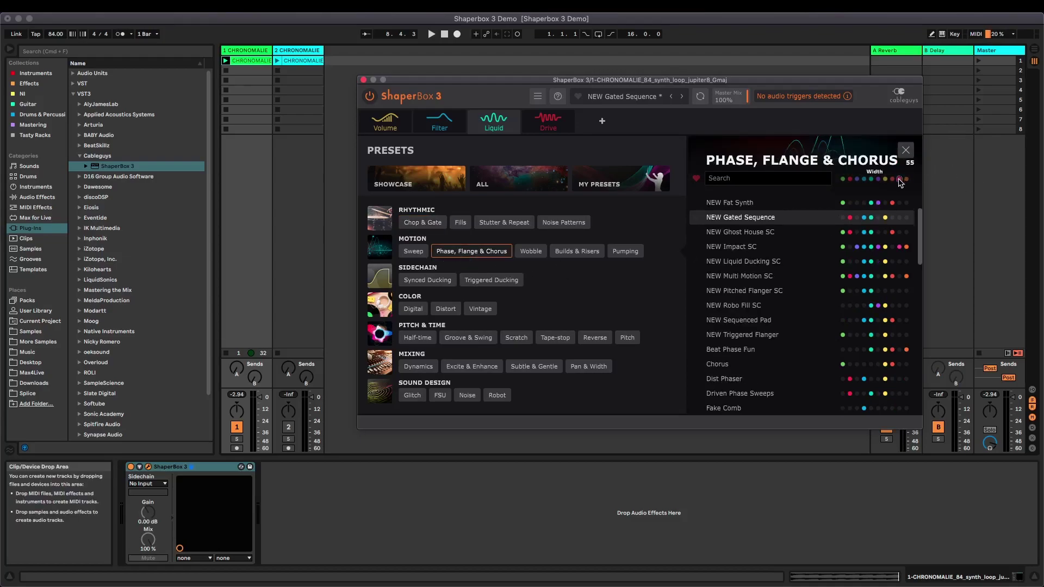
{"action": "left_click", "coordinate": [871, 179]}
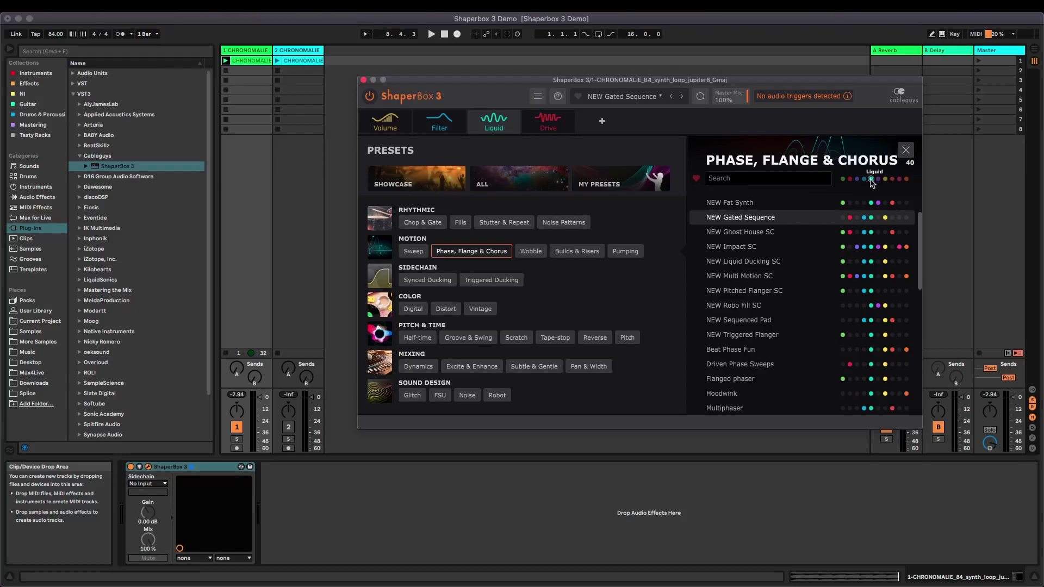
Step: Mark NEW Gated Sequence as a favourite, then show all presets again
{"action": "left_click", "coordinate": [696, 218]}
{"action": "left_click", "coordinate": [695, 178]}
{"action": "left_click", "coordinate": [697, 179]}
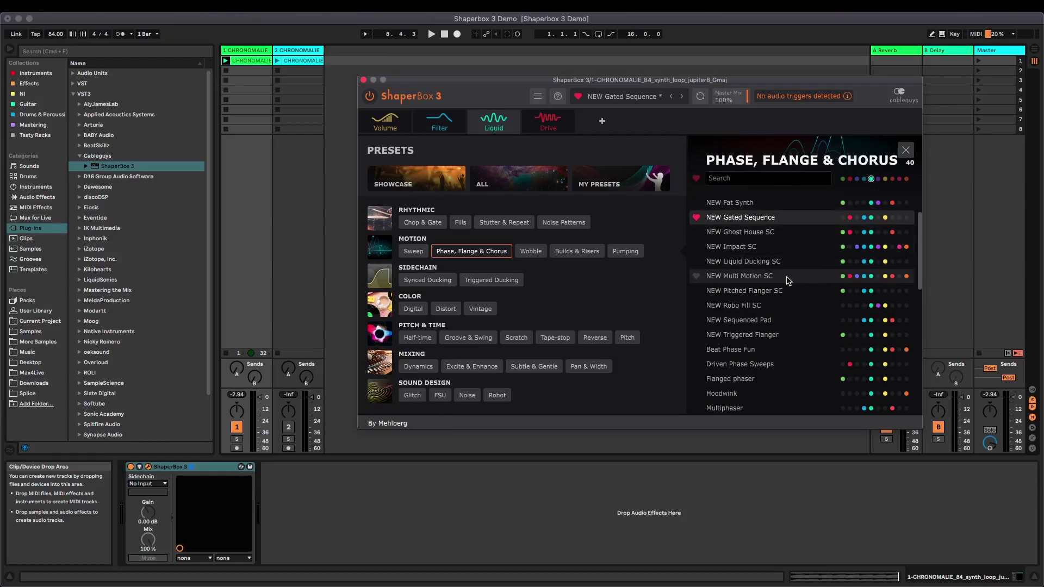
Step: Load the NEW Ocean Drive preset from the list
{"action": "scroll", "coordinate": [788, 278], "scroll_direction": "down", "scroll_amount": 1}
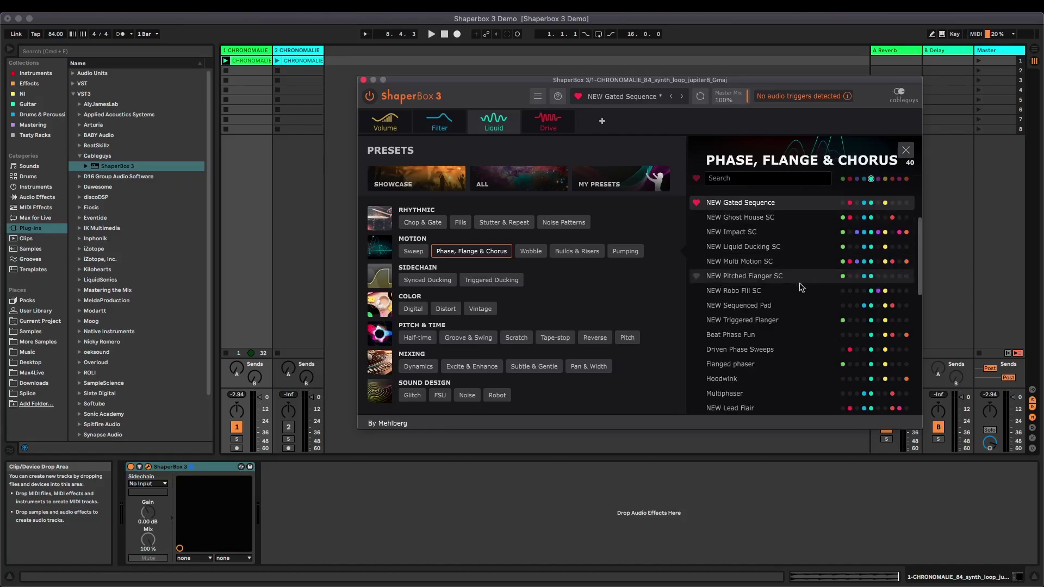
{"action": "scroll", "coordinate": [799, 296], "scroll_direction": "down", "scroll_amount": 10}
{"action": "scroll", "coordinate": [797, 303], "scroll_direction": "up", "scroll_amount": 1}
{"action": "left_click", "coordinate": [759, 298]}
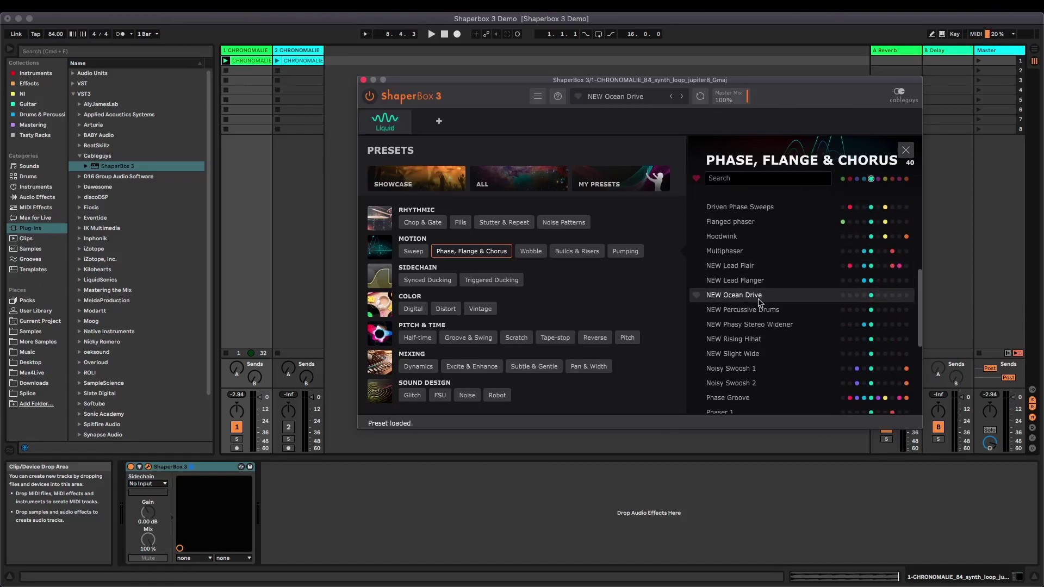
Step: Close the browser onto the Liquid editor and play the loop through NEW Ocean Drive
{"action": "left_click", "coordinate": [375, 120]}
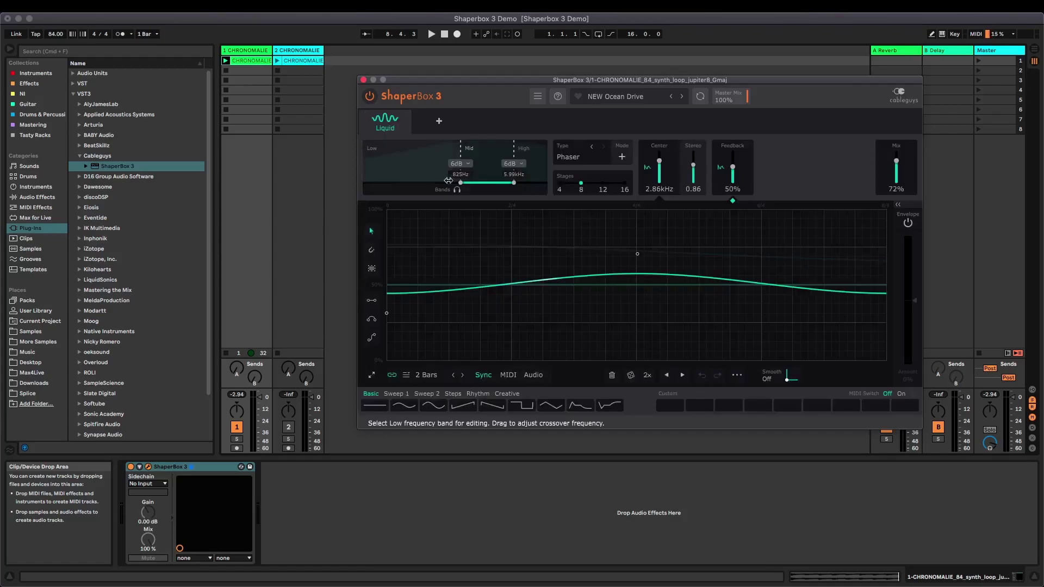
{"action": "key", "text": "space"}
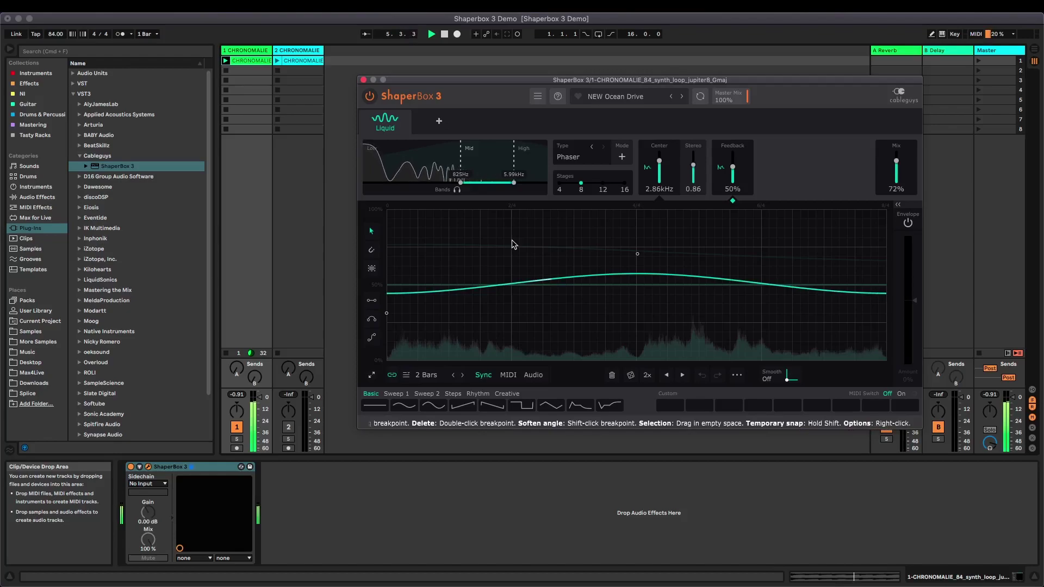
Step: Load the NEW Phasy Stereo Widener preset and play the loop through it
{"action": "left_click", "coordinate": [610, 96]}
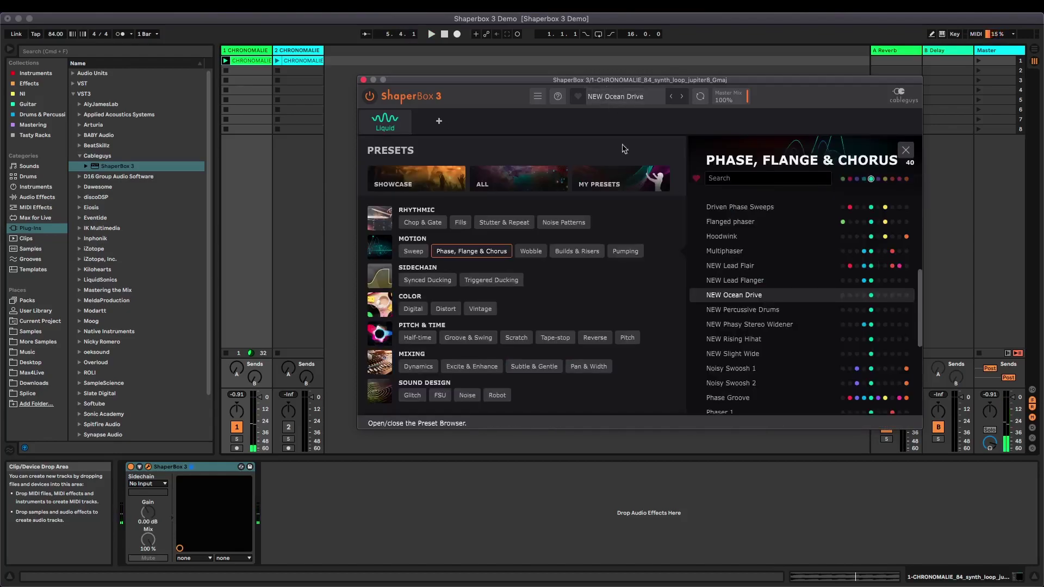
{"action": "left_click", "coordinate": [784, 328]}
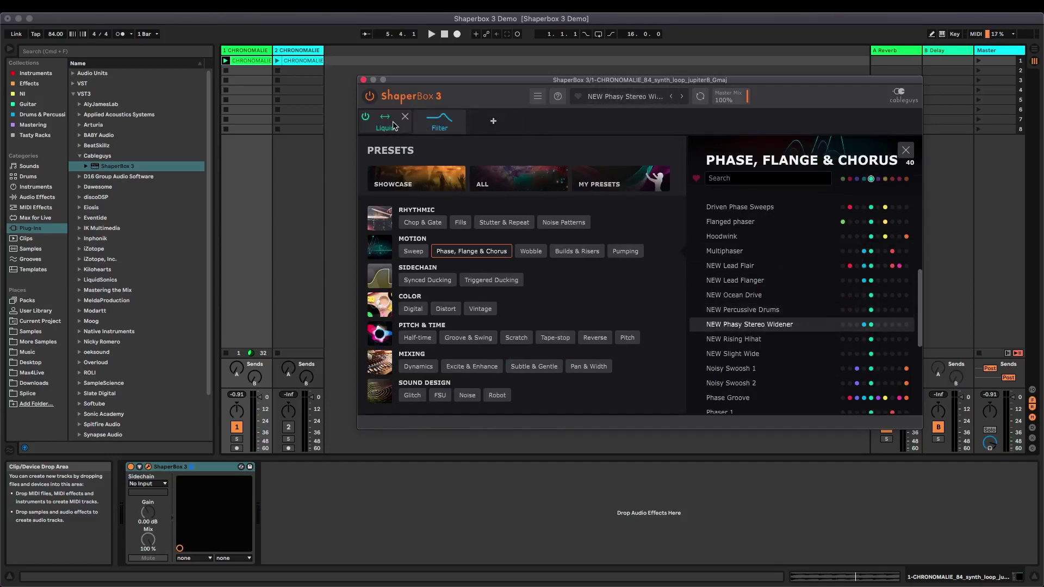
{"action": "left_click", "coordinate": [647, 96]}
{"action": "key", "text": "space"}
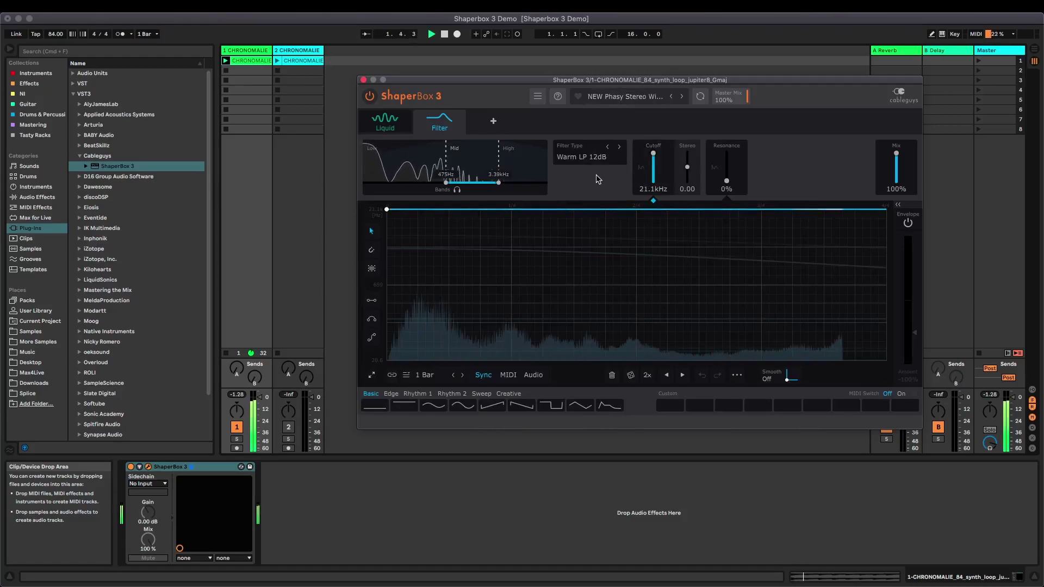
Step: Check the High band's filter settings, then the Liquid module's phaser settings
{"action": "mouse_move", "coordinate": [436, 135]}
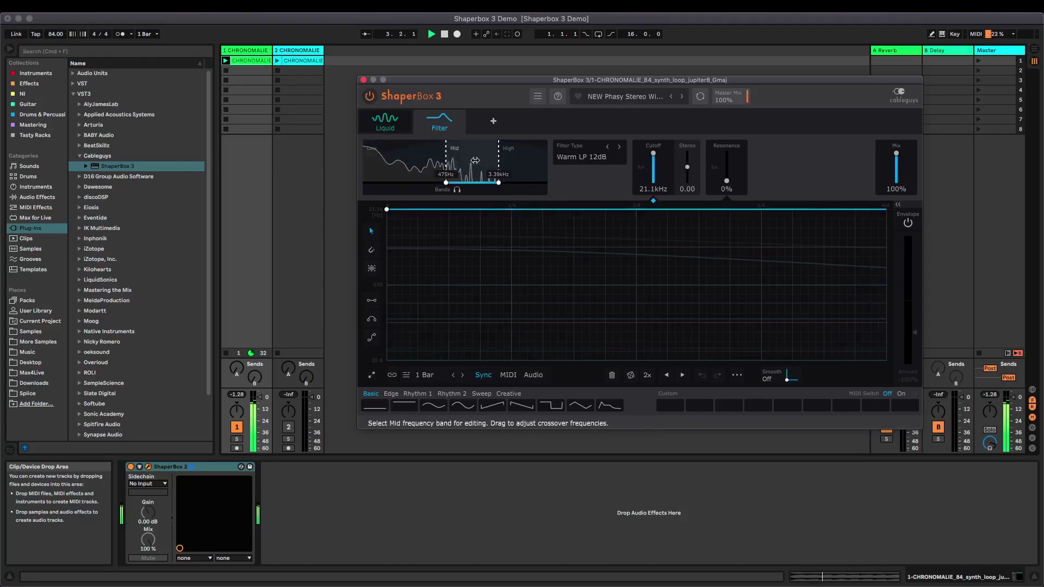
{"action": "left_click", "coordinate": [522, 166]}
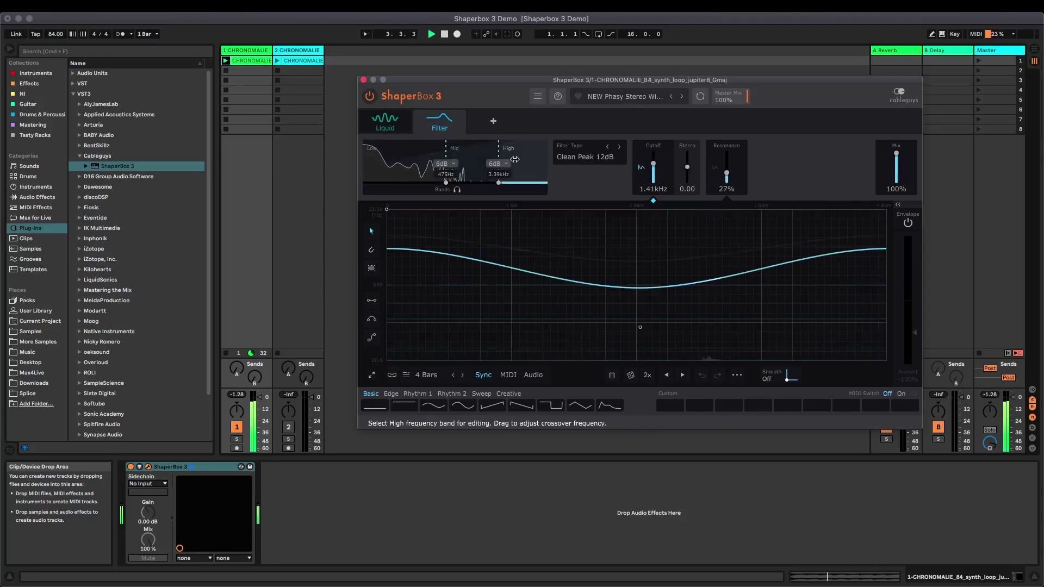
{"action": "left_click", "coordinate": [382, 123]}
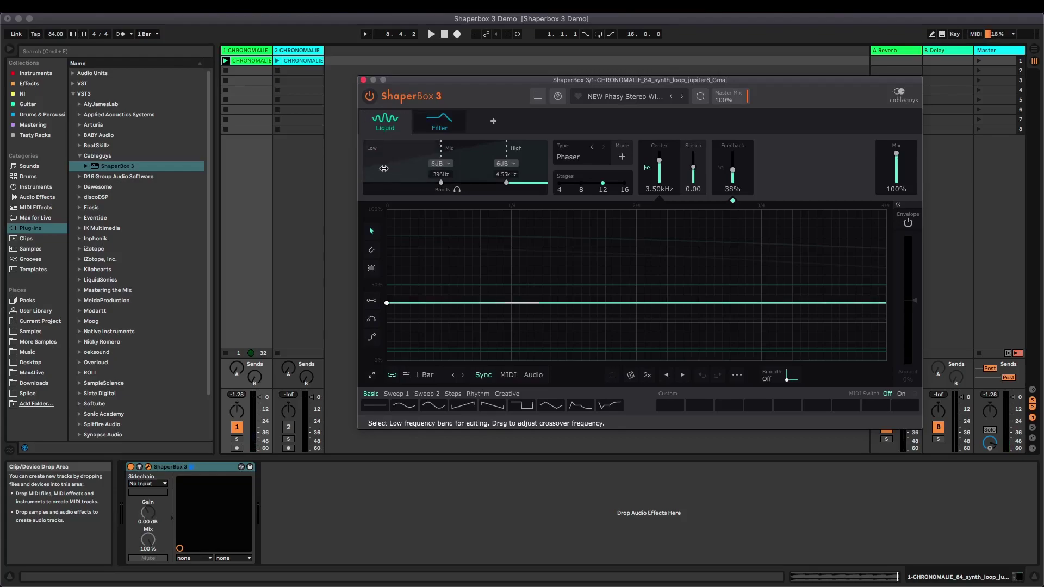
Step: Compare the Liquid module's Low, Mid and High band settings
{"action": "left_click", "coordinate": [395, 163]}
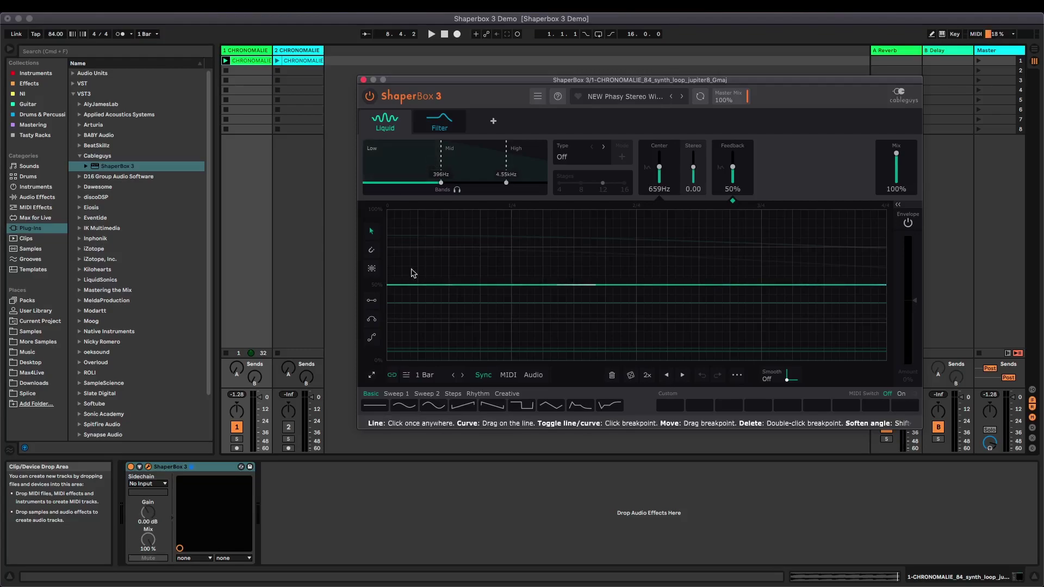
{"action": "left_click", "coordinate": [473, 158]}
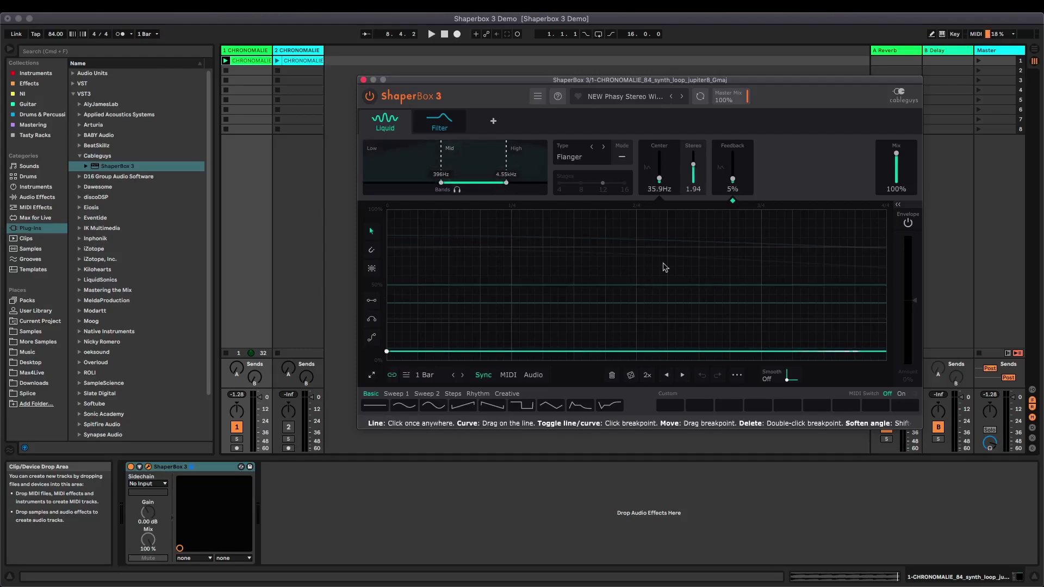
{"action": "left_click", "coordinate": [524, 163]}
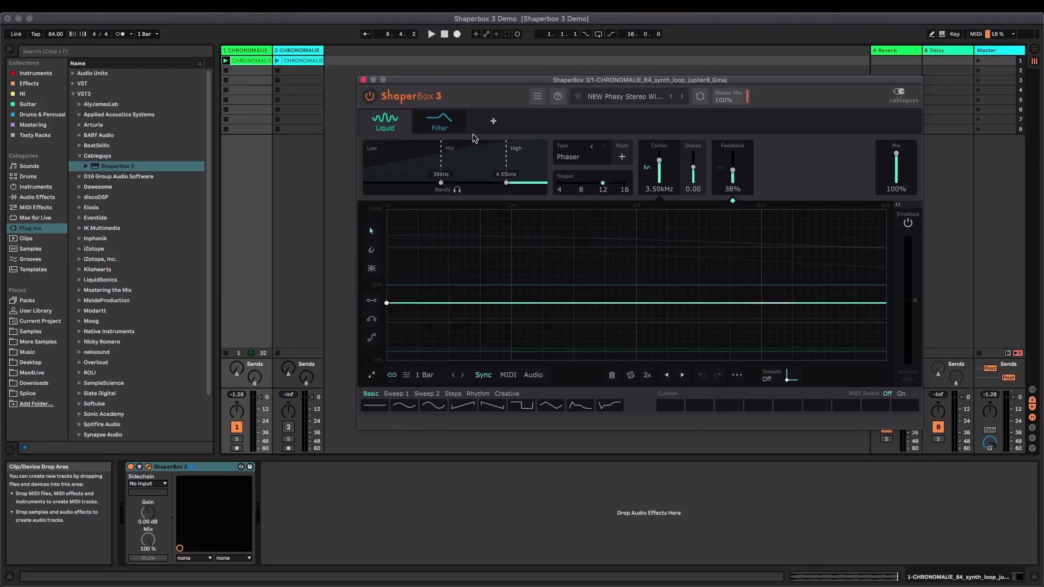
{"action": "left_click", "coordinate": [396, 163]}
{"action": "left_click", "coordinate": [472, 163]}
{"action": "left_click", "coordinate": [537, 164]}
{"action": "left_click", "coordinate": [473, 163]}
{"action": "left_click", "coordinate": [398, 173]}
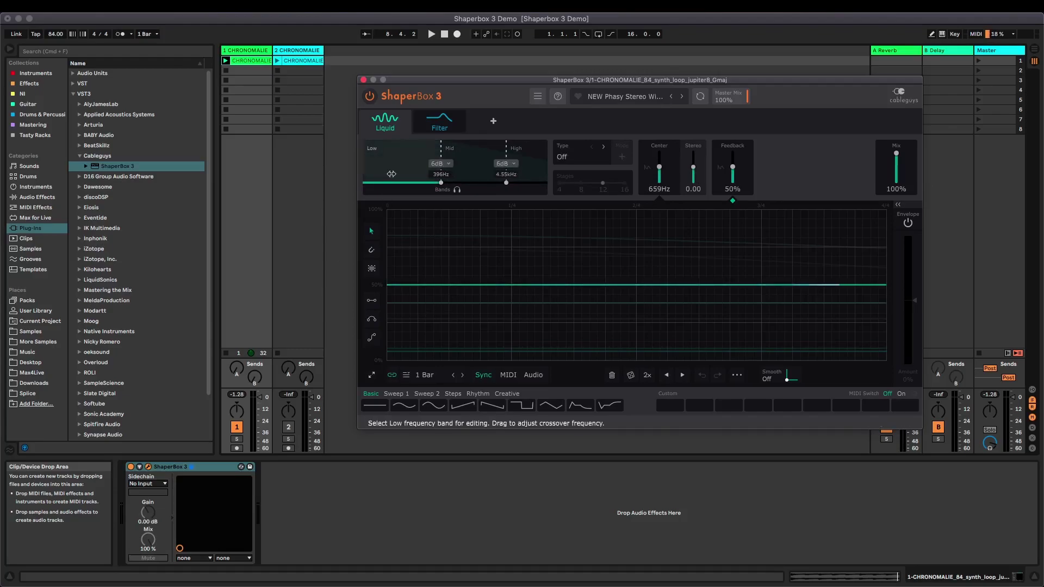
{"action": "left_click", "coordinate": [473, 164]}
{"action": "left_click", "coordinate": [539, 158]}
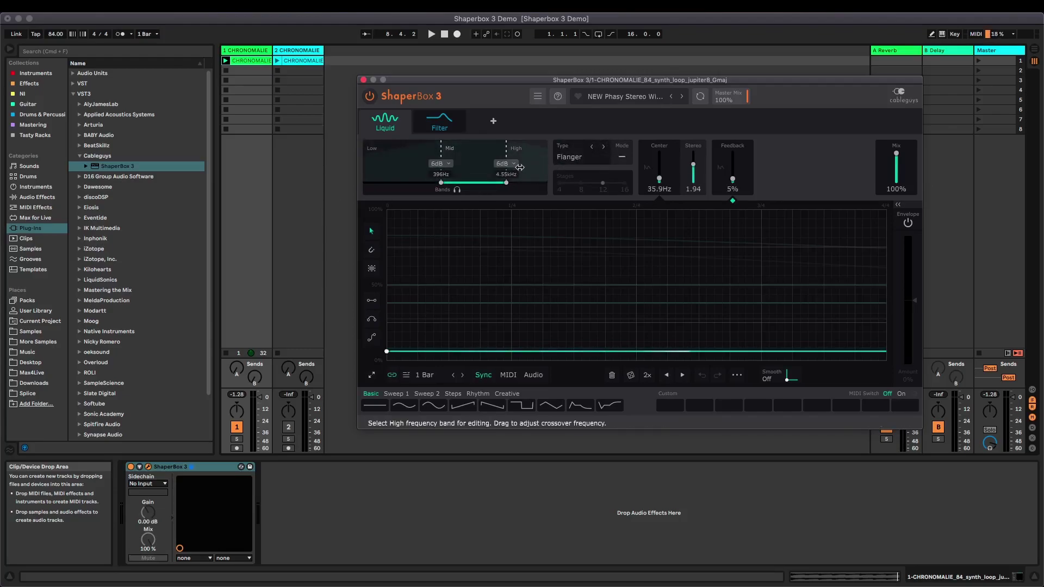
Step: Compare the Filter module's Low, Mid and High band settings
{"action": "left_click", "coordinate": [439, 121]}
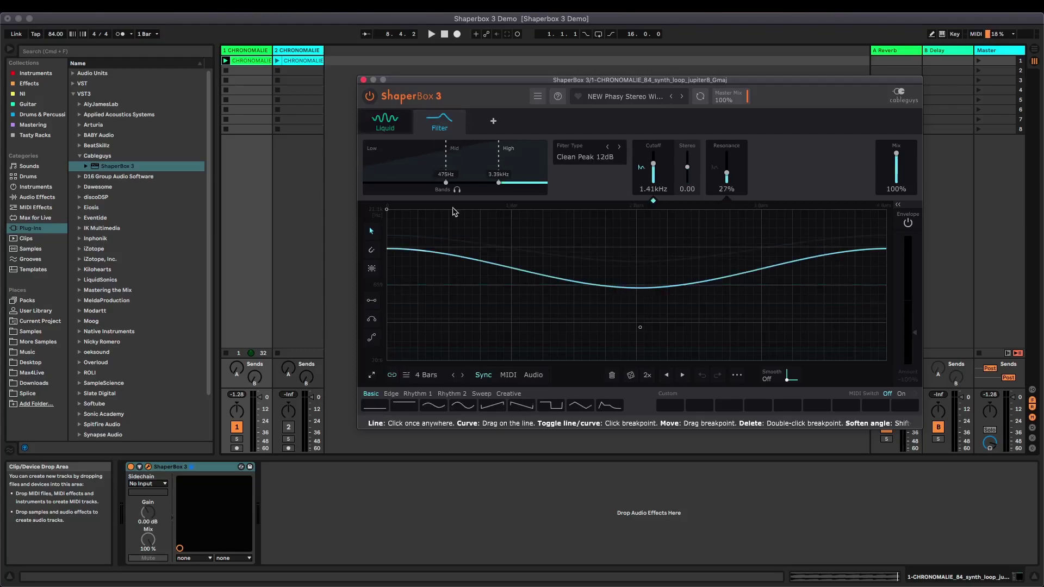
{"action": "left_click", "coordinate": [427, 166]}
{"action": "left_click", "coordinate": [478, 166]}
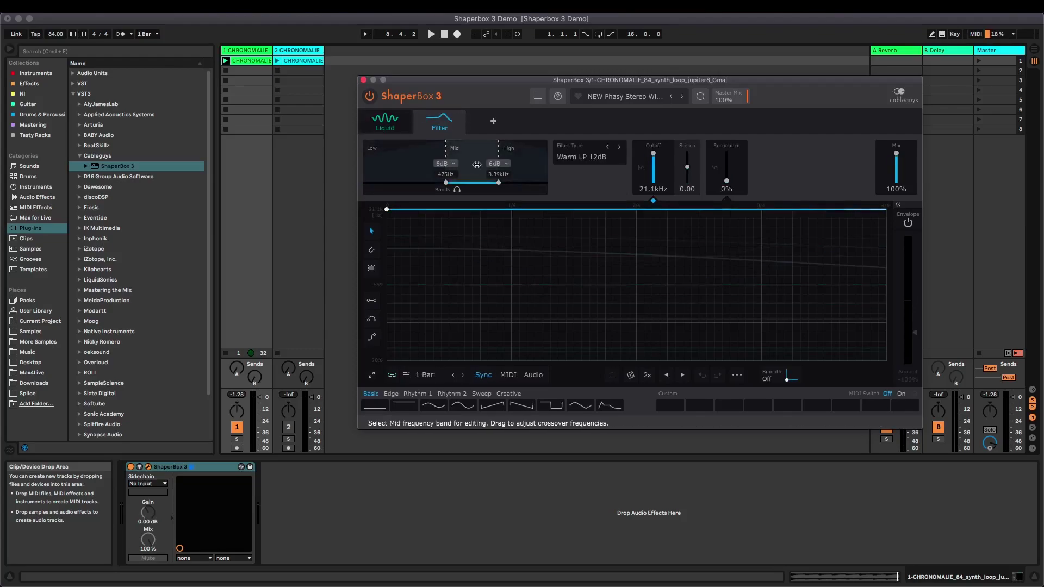
{"action": "left_click", "coordinate": [524, 163]}
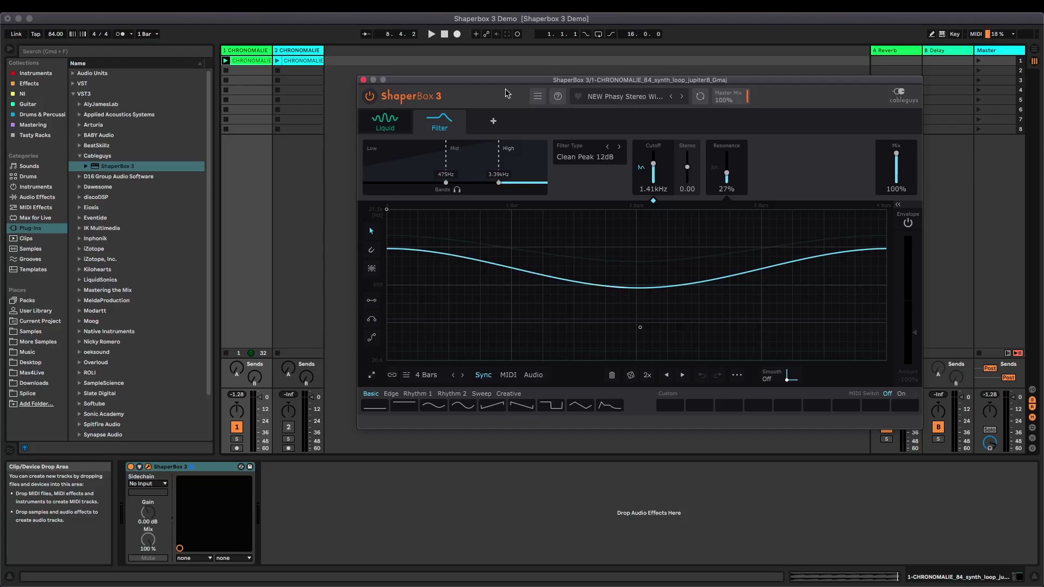
Step: Reopen the preset browser, scroll the list to the top, and close it again
{"action": "left_click", "coordinate": [625, 96]}
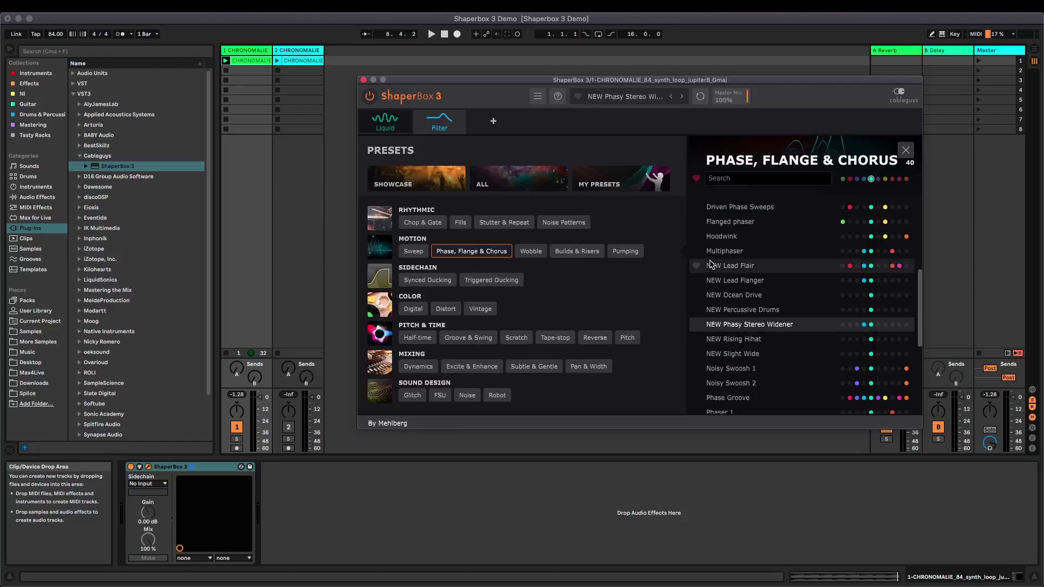
{"action": "scroll", "coordinate": [761, 292], "scroll_direction": "up", "scroll_amount": 10}
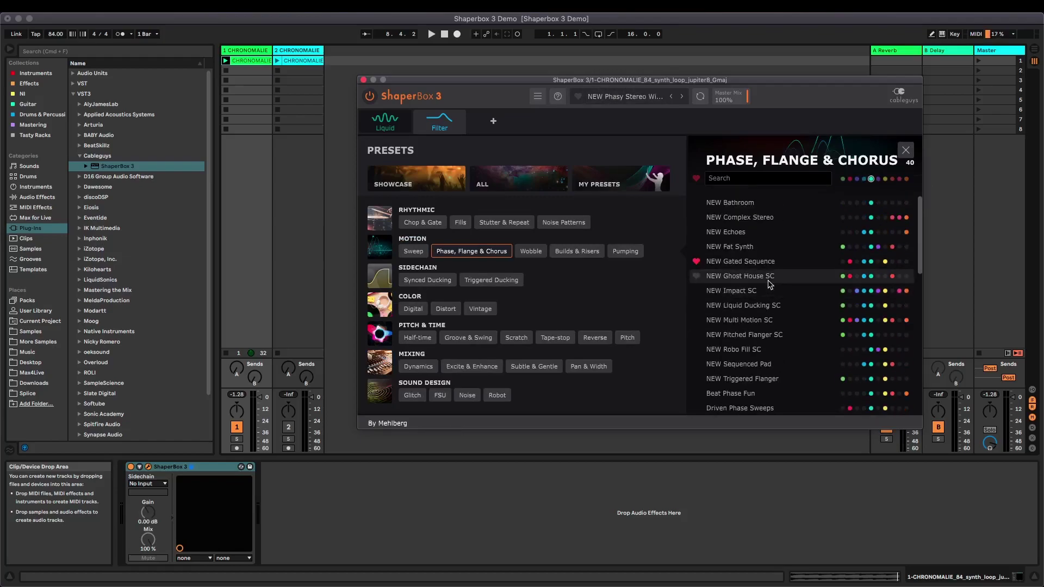
{"action": "left_click", "coordinate": [415, 128]}
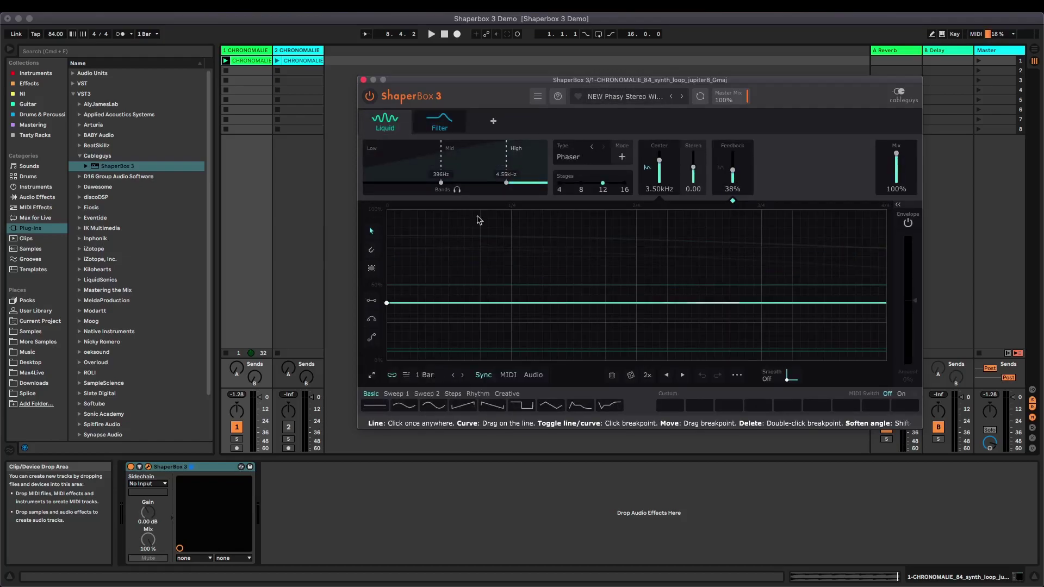